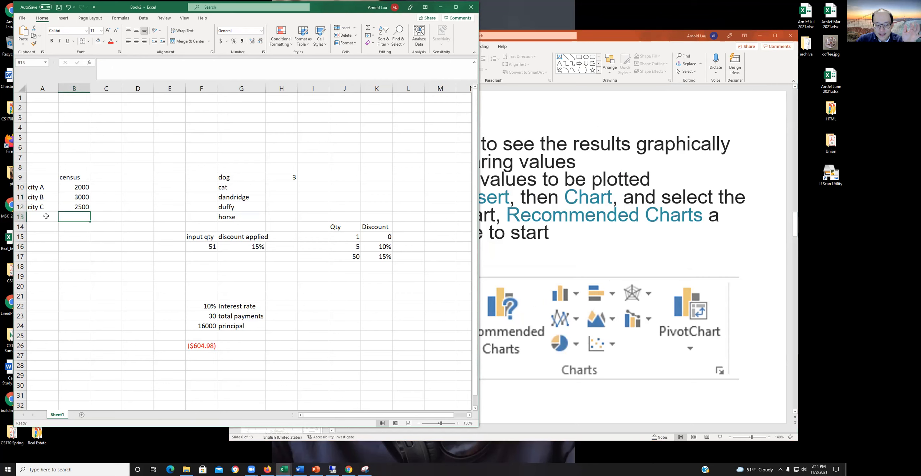
{"action": "left_click_drag", "start_coordinate": [42, 187], "coordinate": [39, 359]}
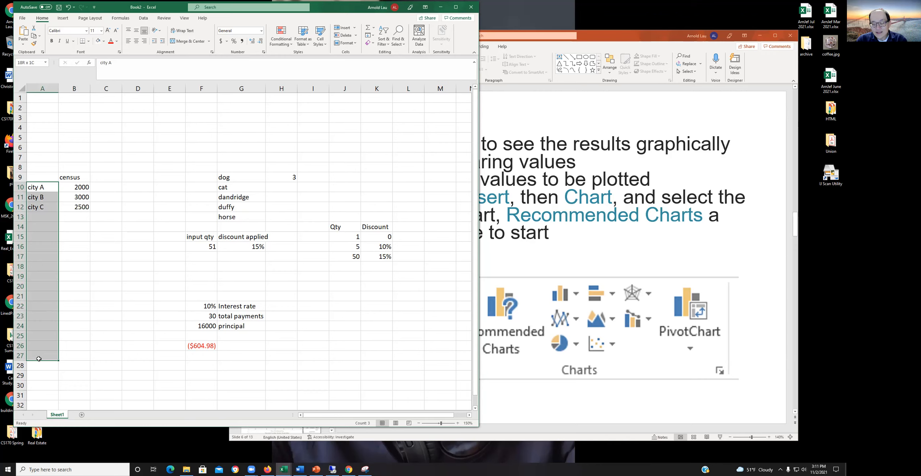
{"action": "left_click_drag", "start_coordinate": [39, 359], "coordinate": [30, 208]}
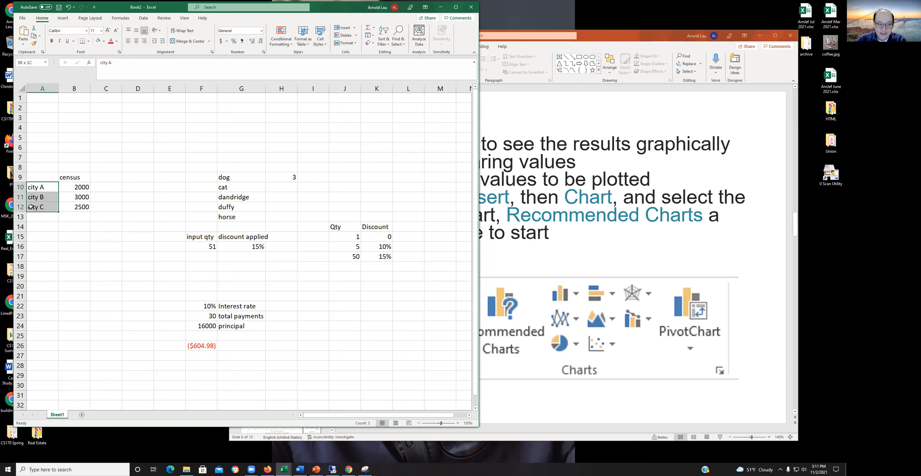
{"action": "left_click", "coordinate": [93, 256]}
{"action": "left_click_drag", "start_coordinate": [77, 190], "coordinate": [88, 218]}
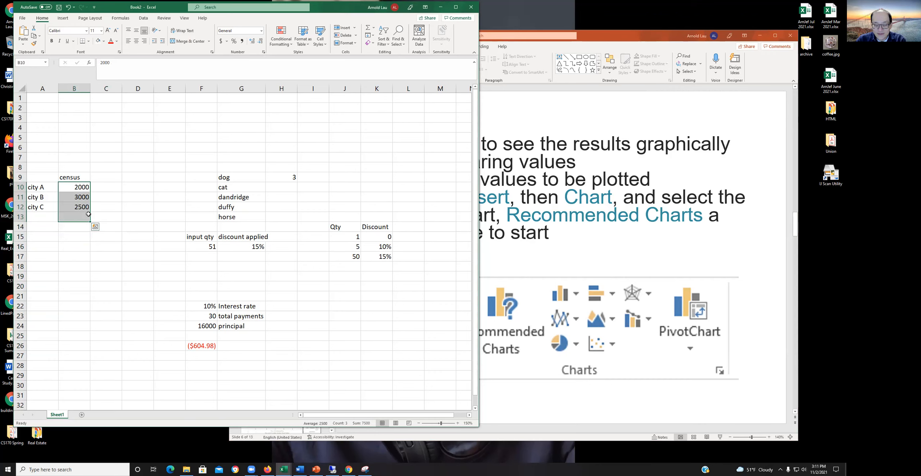
{"action": "left_click", "coordinate": [88, 215]}
{"action": "left_click_drag", "start_coordinate": [82, 188], "coordinate": [86, 209]}
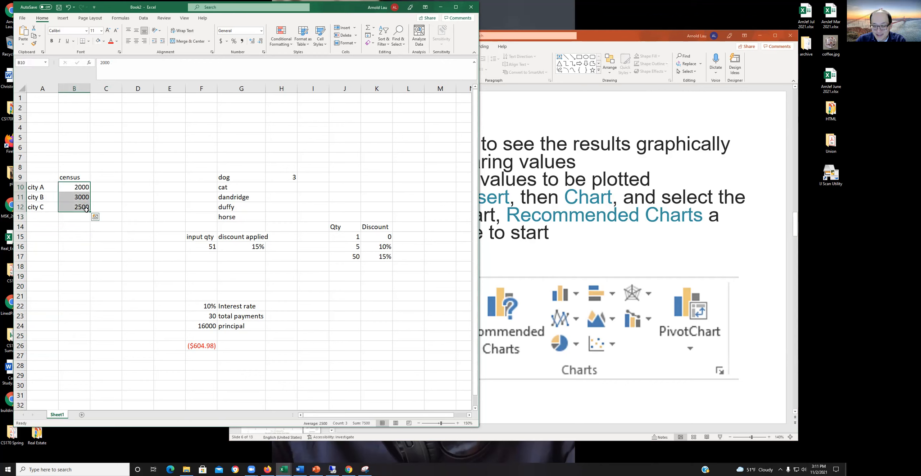
{"action": "left_click", "coordinate": [83, 240]}
{"action": "left_click", "coordinate": [141, 184]}
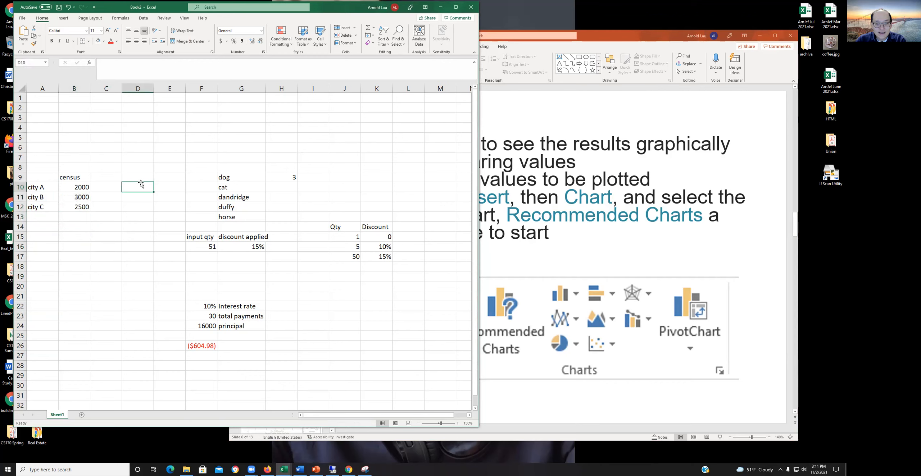
Step: Insert the recommended clustered column chart for the census values in B9:B12 and place it below row 14
{"action": "left_click", "coordinate": [43, 258]}
{"action": "left_click_drag", "start_coordinate": [69, 178], "coordinate": [74, 211]}
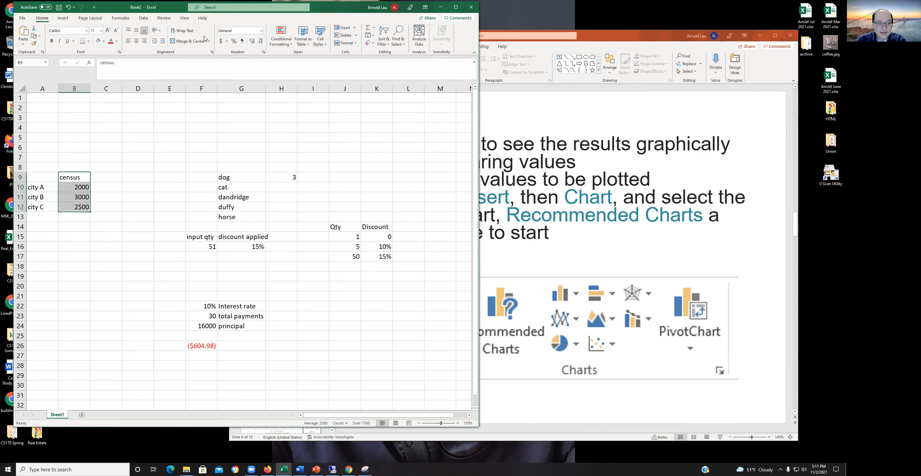
{"action": "left_click", "coordinate": [63, 18]}
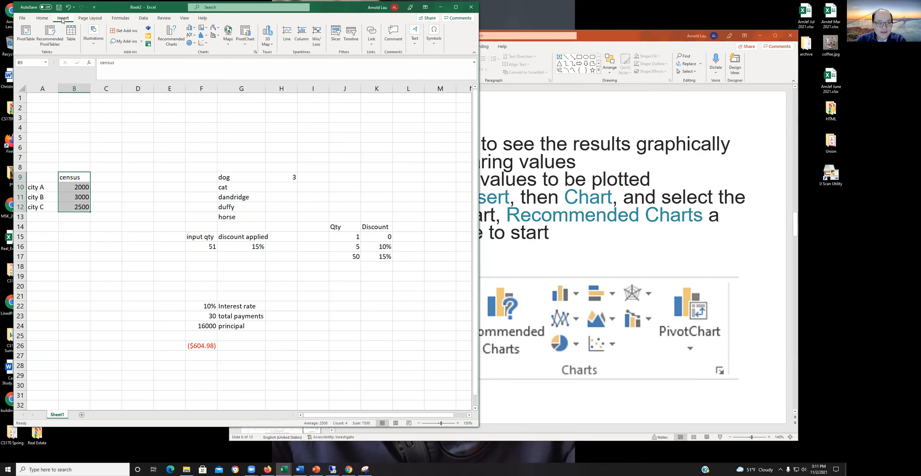
{"action": "left_click", "coordinate": [167, 35]}
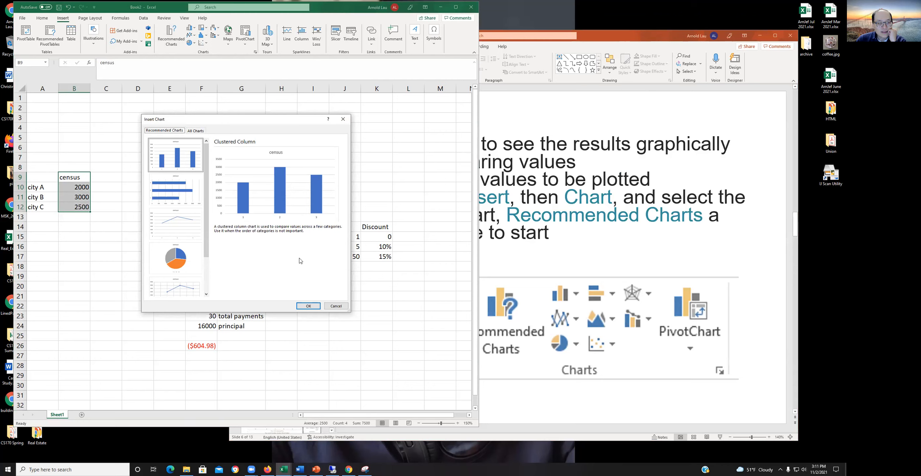
{"action": "left_click", "coordinate": [312, 307]}
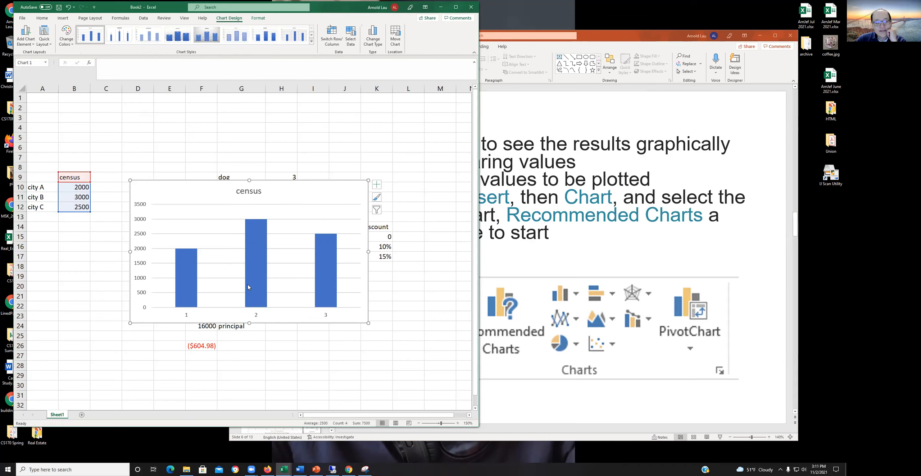
{"action": "left_click_drag", "start_coordinate": [301, 198], "coordinate": [356, 248]}
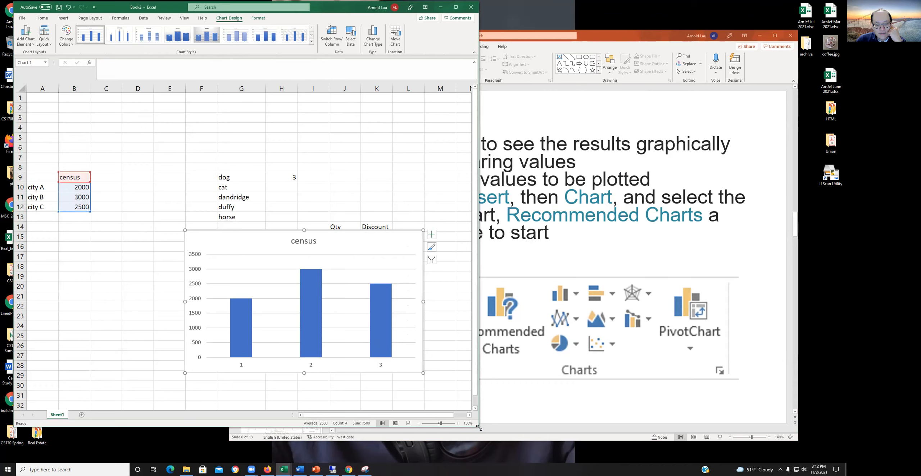
Step: Widen the workbook window and change the chart title to "10 year census"
{"action": "left_click_drag", "start_coordinate": [479, 429], "coordinate": [554, 440]}
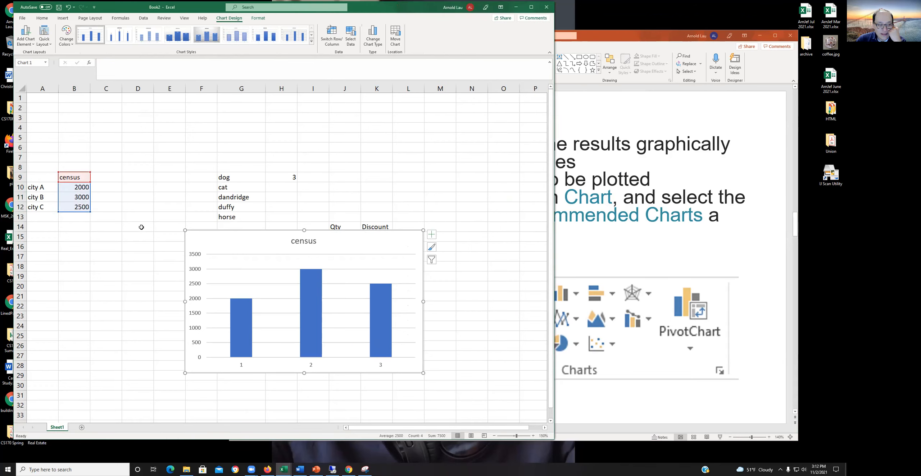
{"action": "double_click", "coordinate": [294, 241]}
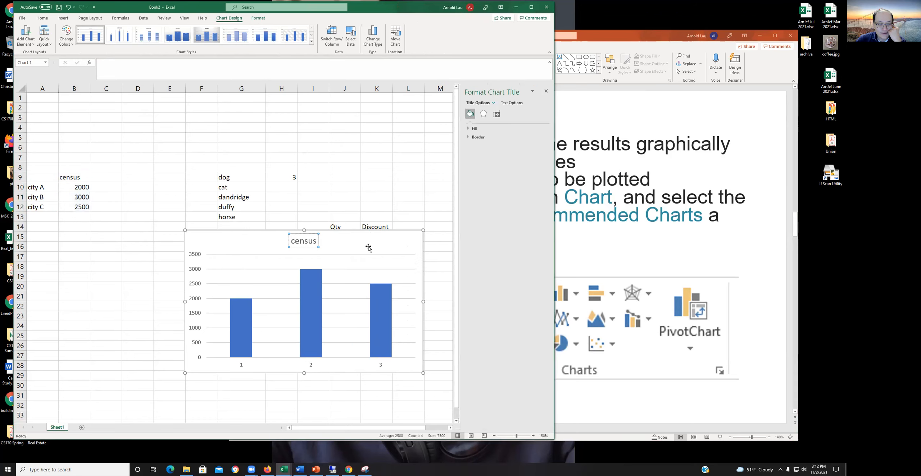
{"action": "type", "text": "10 year"}
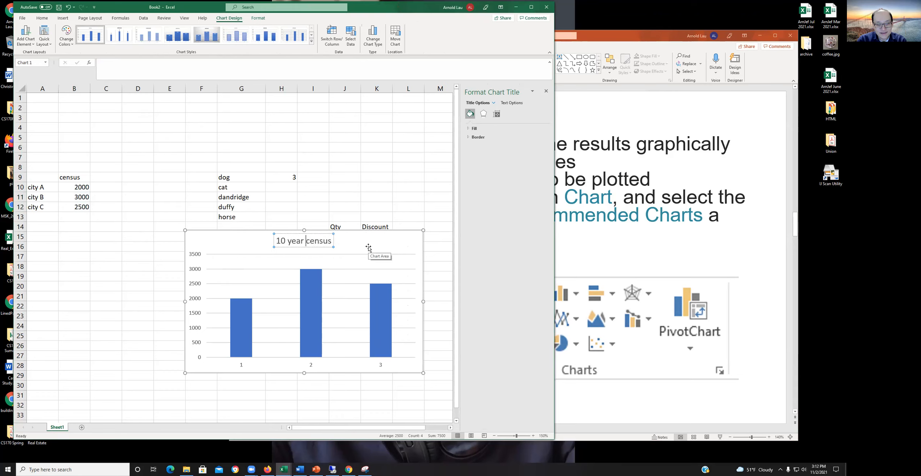
{"action": "left_click", "coordinate": [355, 243]}
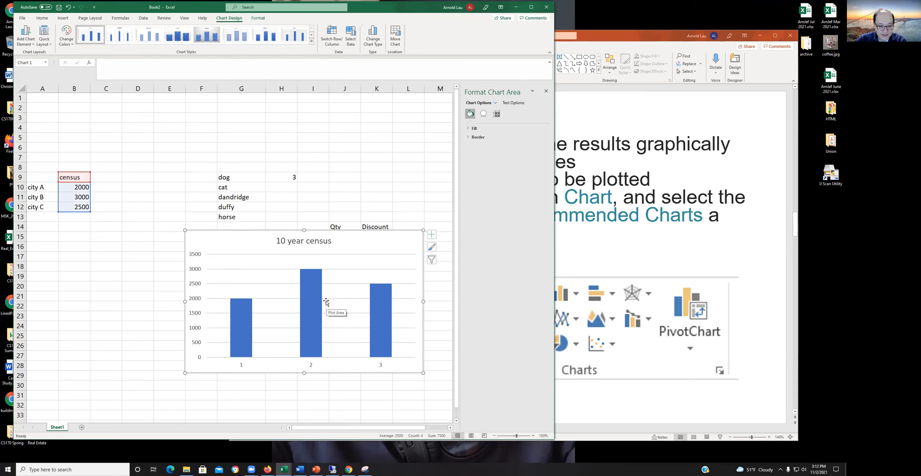
Step: Set the chart's horizontal axis labels to the city names in A10:A12
{"action": "right_click", "coordinate": [311, 367]}
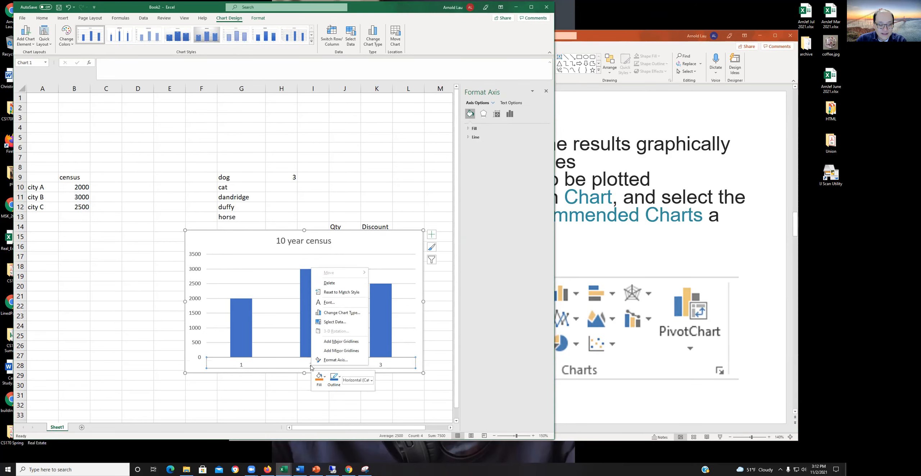
{"action": "left_click", "coordinate": [335, 322]}
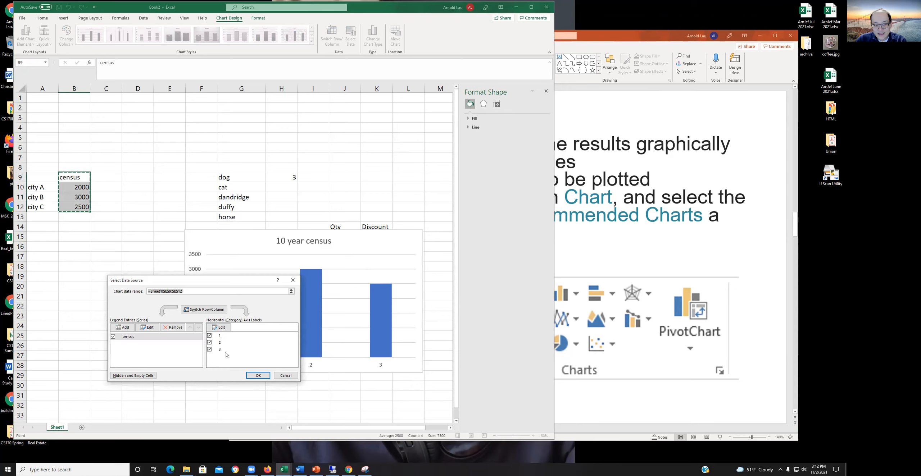
{"action": "left_click", "coordinate": [218, 327]}
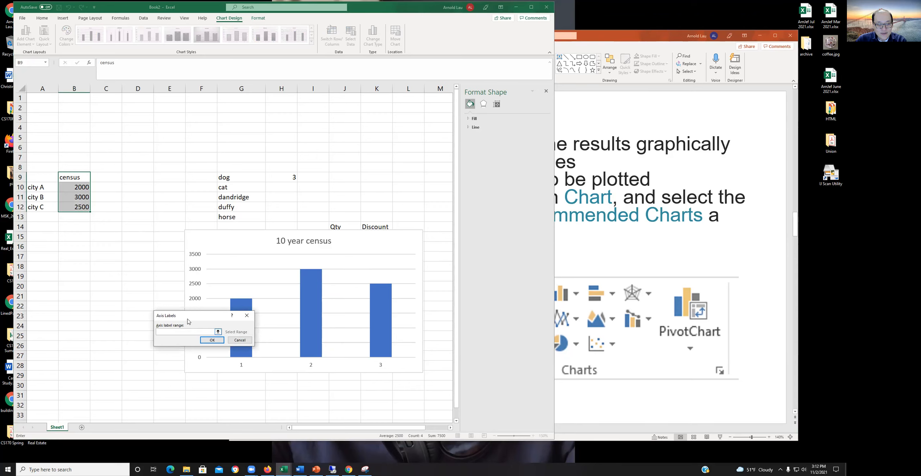
{"action": "left_click", "coordinate": [35, 187]}
{"action": "left_click_drag", "start_coordinate": [34, 188], "coordinate": [35, 204]}
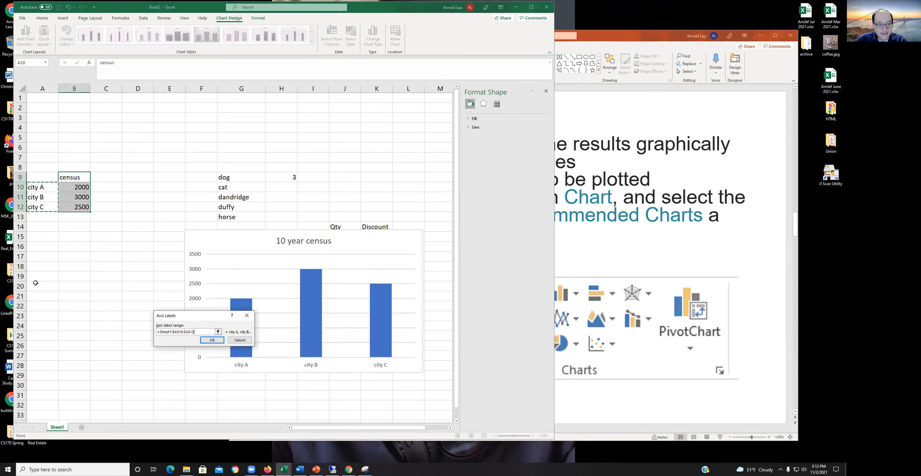
{"action": "left_click", "coordinate": [212, 341]}
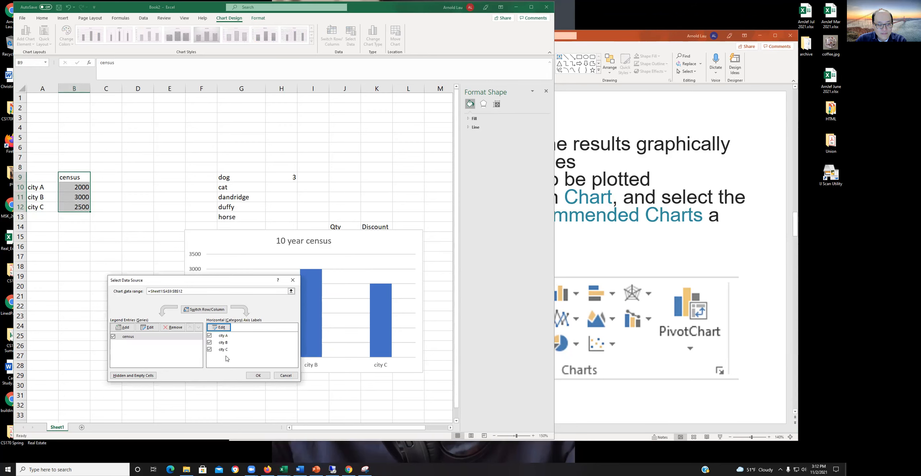
{"action": "left_click", "coordinate": [258, 375]}
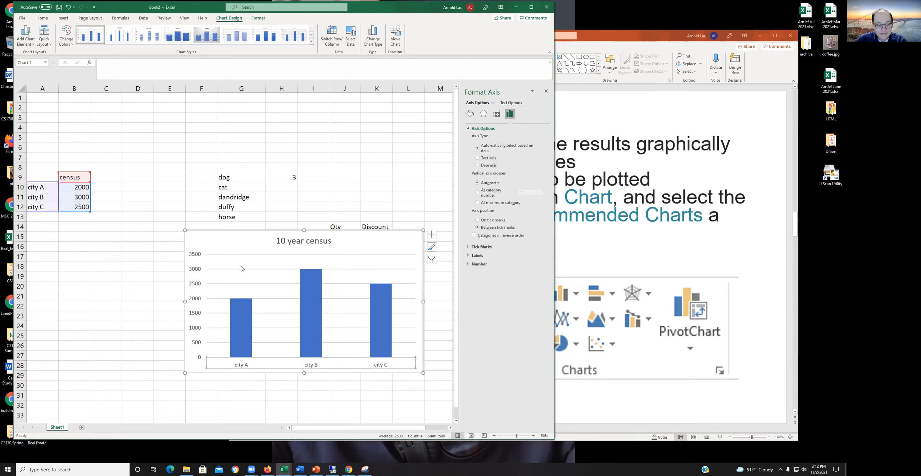
Step: Apply the grey gradient chart style with data labels inside the columns, and move the chart to start at row 18 under column B
{"action": "left_click", "coordinate": [233, 249]}
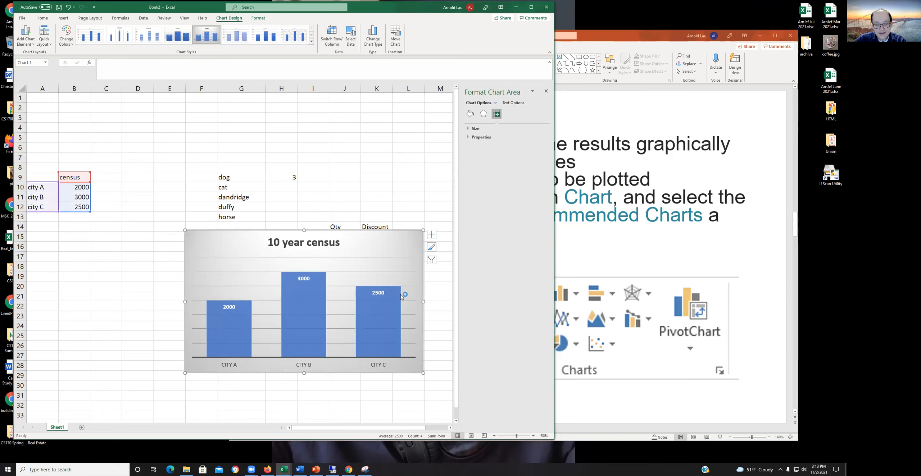
{"action": "left_click_drag", "start_coordinate": [356, 241], "coordinate": [239, 270]}
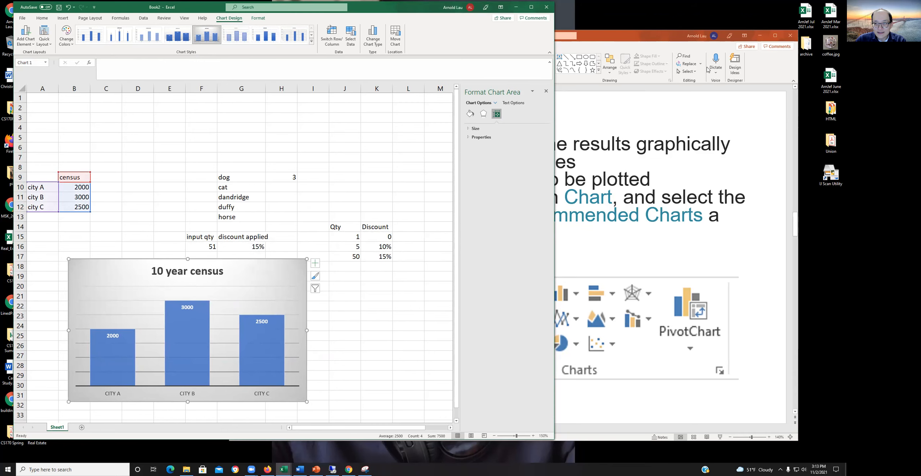
Step: Switch to the PowerPoint presentation and show slide 7, the Charts example with the home gym sales data
{"action": "left_click", "coordinate": [625, 39]}
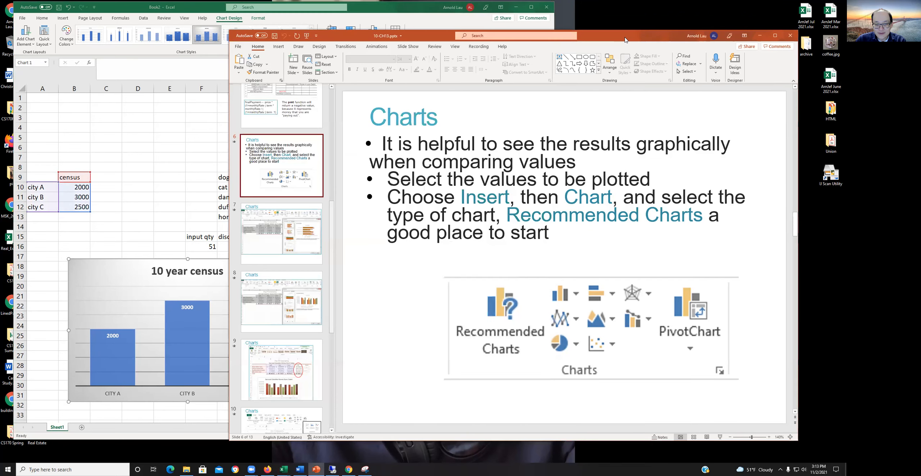
{"action": "left_click_drag", "start_coordinate": [626, 40], "coordinate": [627, 36]}
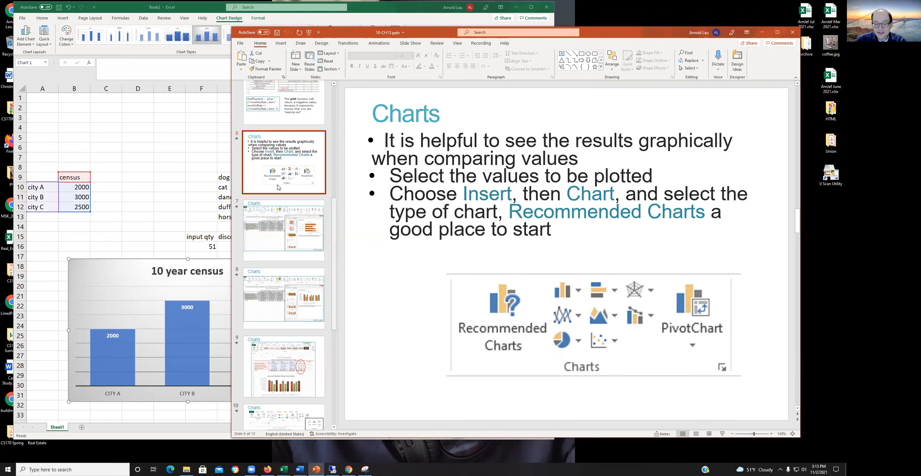
{"action": "left_click", "coordinate": [272, 229]}
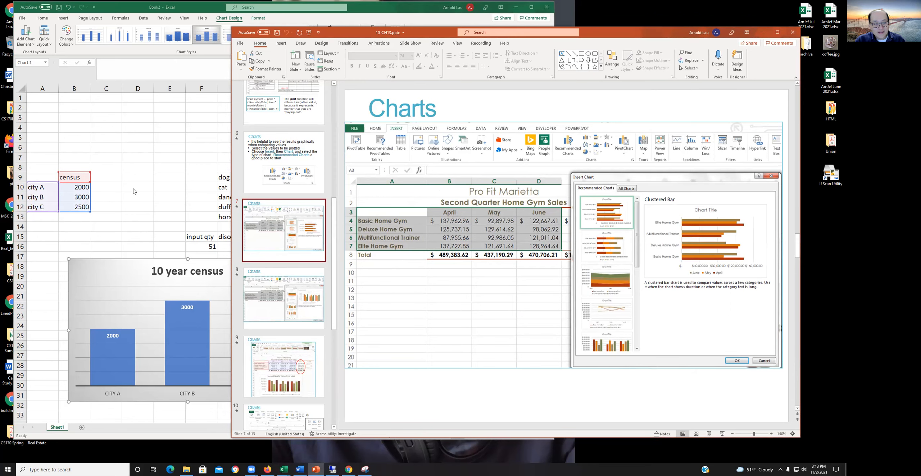
Step: Switch back to the Excel workbook and select the census heading in cell B9
{"action": "left_click", "coordinate": [106, 187]}
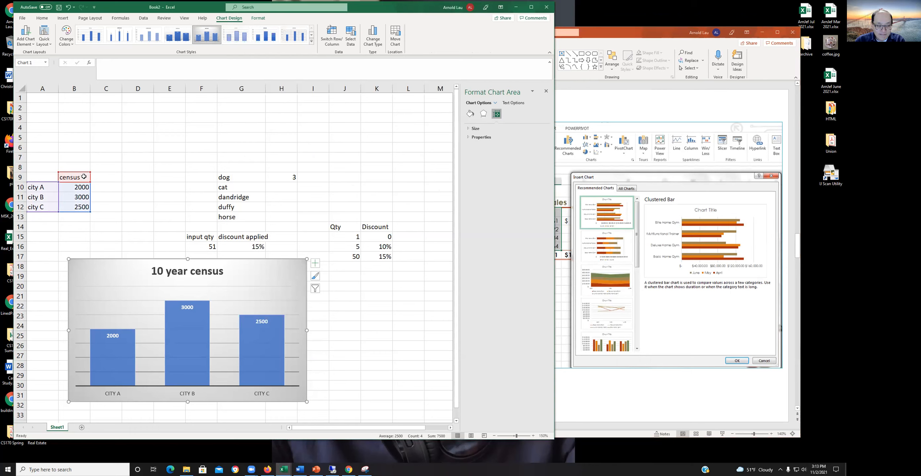
{"action": "left_click", "coordinate": [102, 177]}
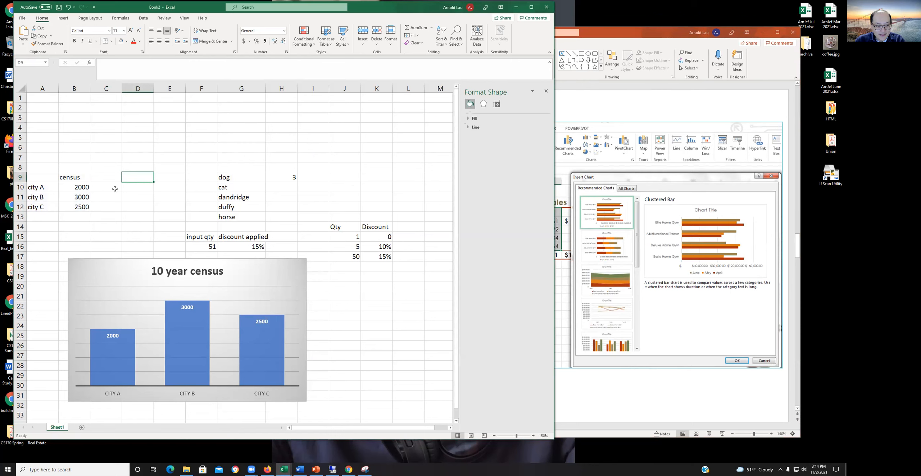
{"action": "left_click_drag", "start_coordinate": [104, 184], "coordinate": [141, 204]}
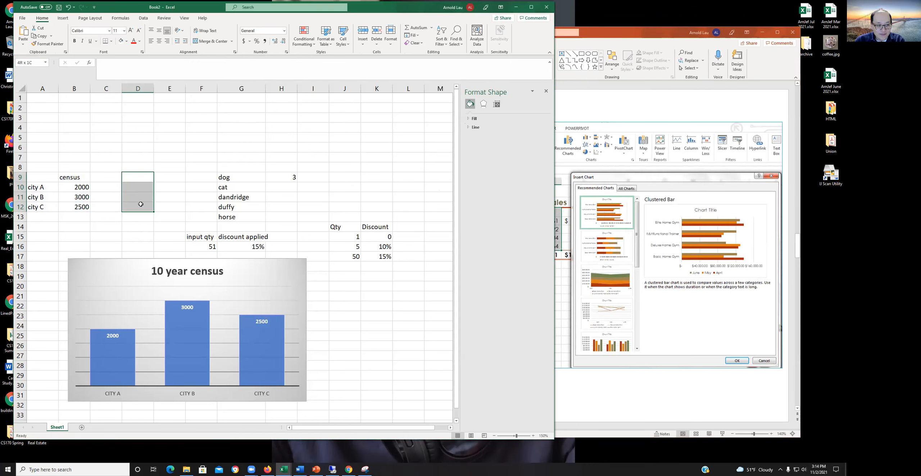
{"action": "left_click", "coordinate": [631, 180]}
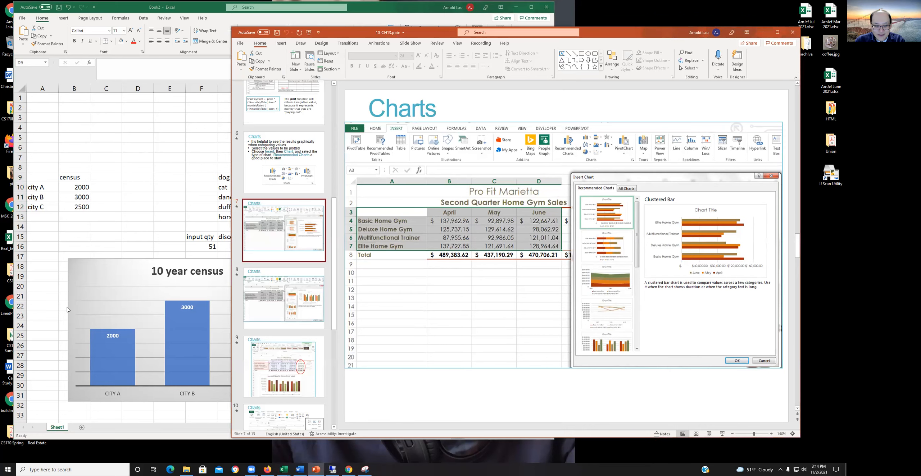
{"action": "left_click", "coordinate": [118, 341]}
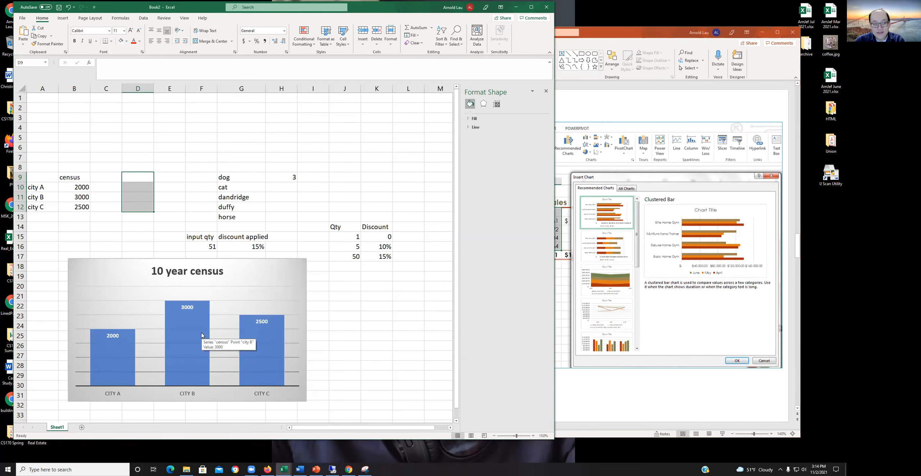
{"action": "left_click", "coordinate": [83, 176]}
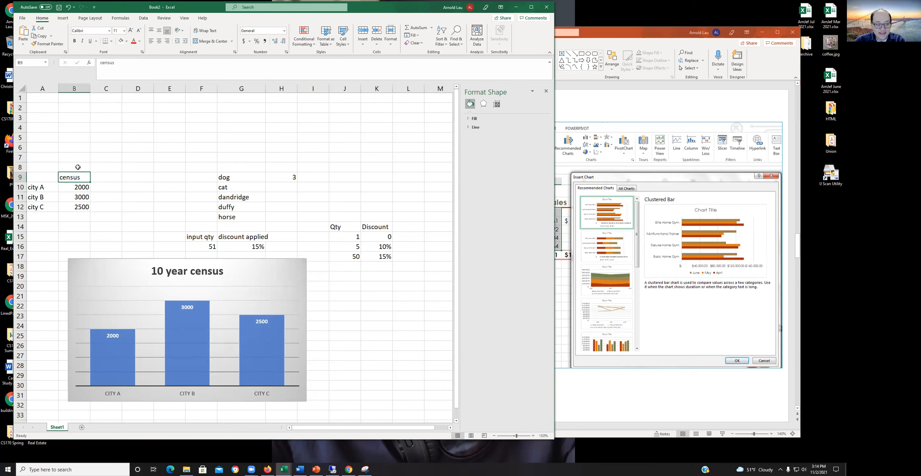
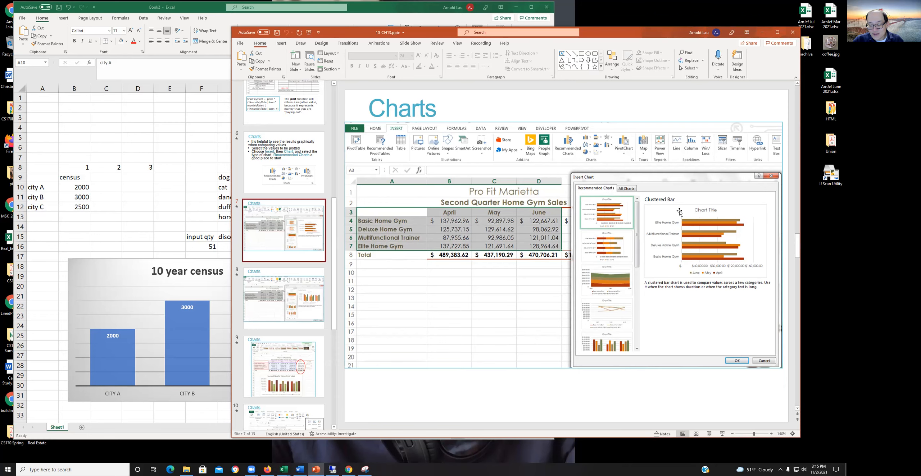
Step: Show slides 8 and 9 of the presentation to examine the clustered column option and the finished home gym sales chart
{"action": "left_click", "coordinate": [271, 290]}
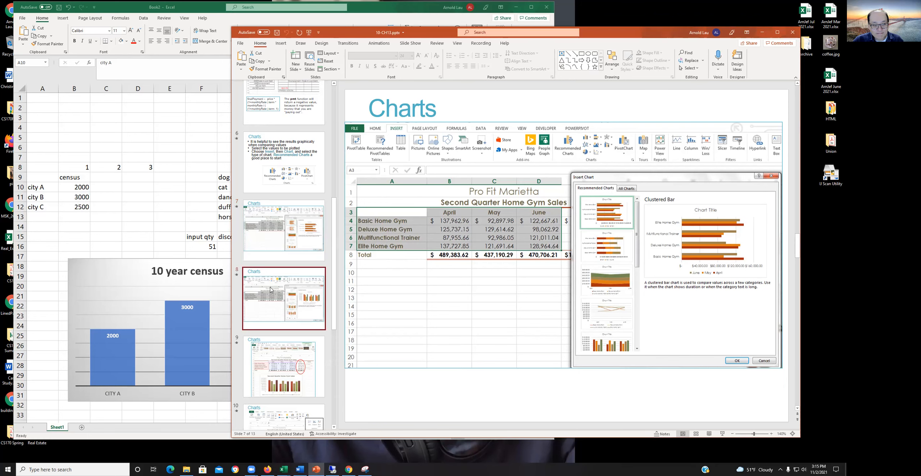
{"action": "scroll", "coordinate": [271, 308], "scroll_direction": "down", "scroll_amount": 1}
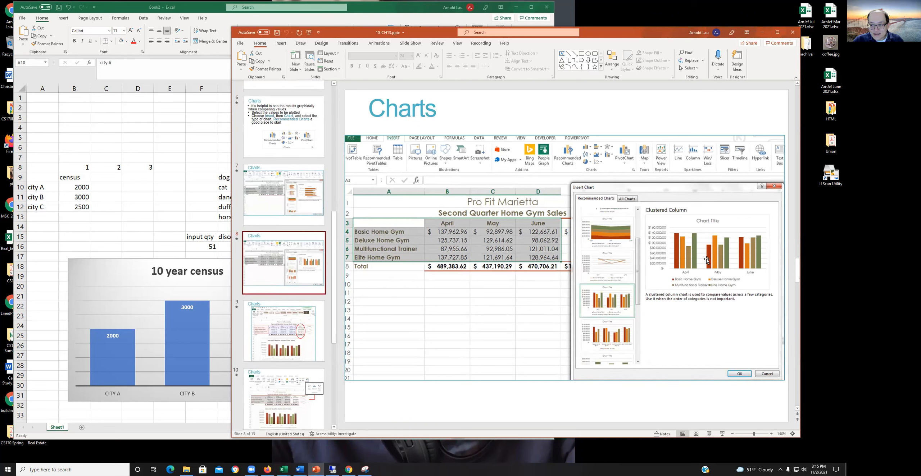
{"action": "scroll", "coordinate": [306, 290], "scroll_direction": "down", "scroll_amount": 2}
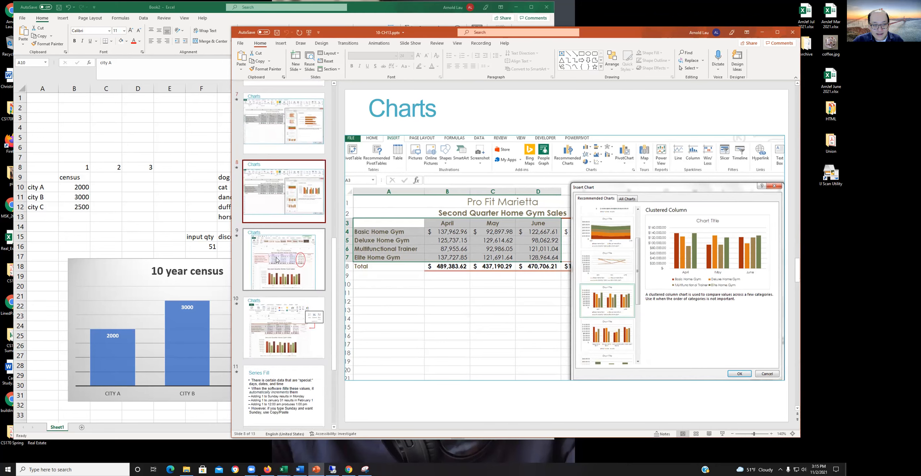
{"action": "left_click", "coordinate": [276, 260]}
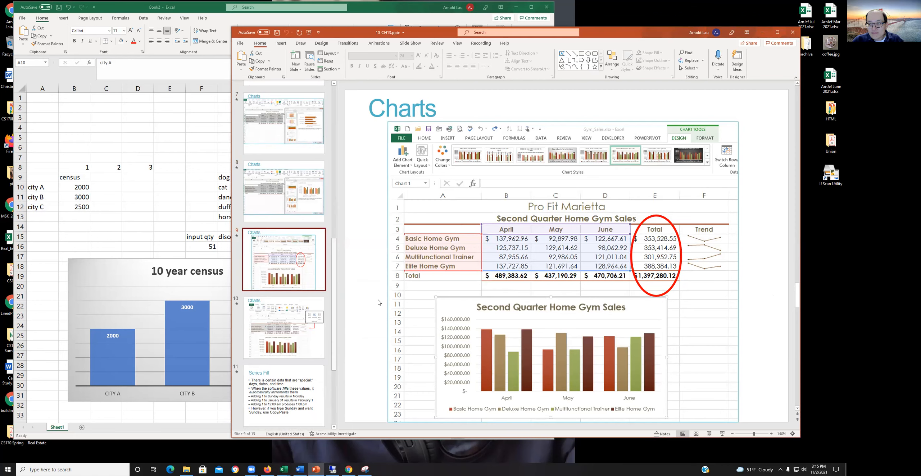
{"action": "scroll", "coordinate": [471, 298], "scroll_direction": "down", "scroll_amount": 1}
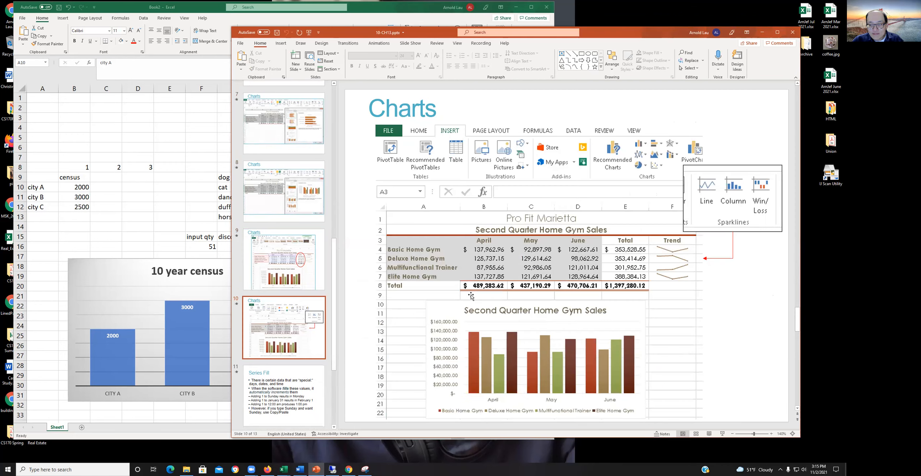
{"action": "scroll", "coordinate": [472, 298], "scroll_direction": "up", "scroll_amount": 2}
{"action": "scroll", "coordinate": [471, 297], "scroll_direction": "down", "scroll_amount": 1}
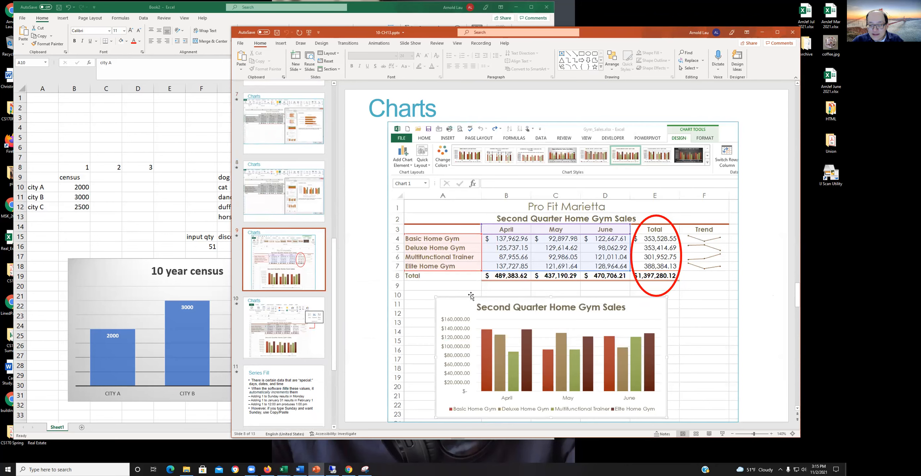
{"action": "left_click", "coordinate": [703, 339]}
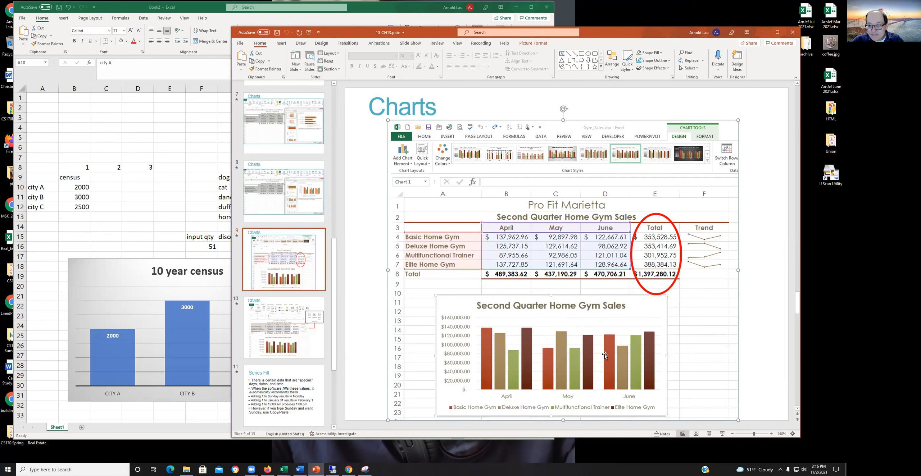
Step: Compare the Charts slide 9 with slide 10, which covers the sparklines in the Trend column
{"action": "left_click", "coordinate": [281, 337]}
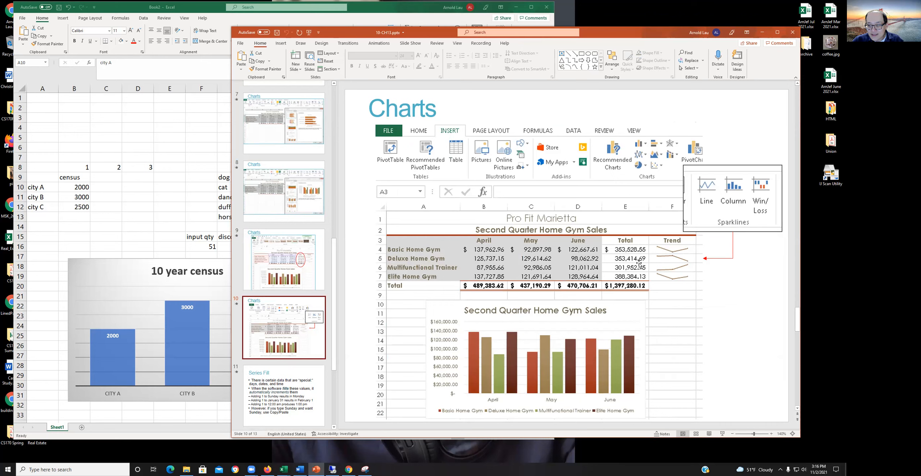
{"action": "left_click", "coordinate": [307, 268]}
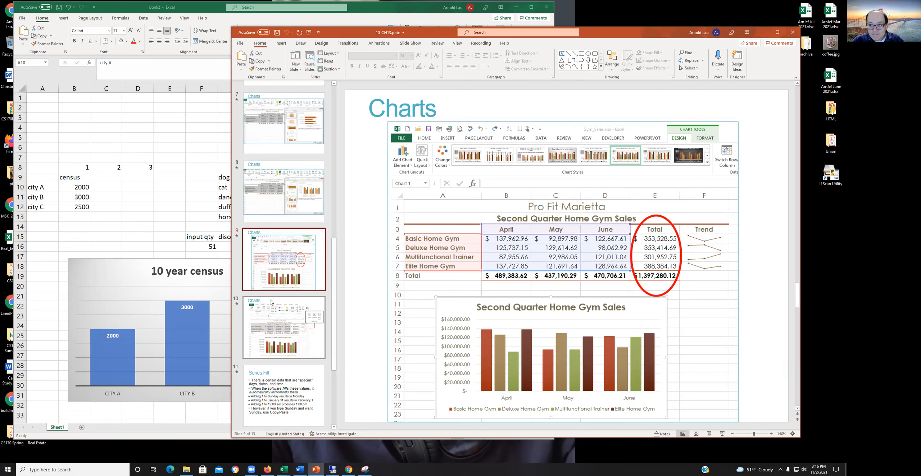
{"action": "left_click", "coordinate": [284, 328]}
Step: Go through the Series Fill slides 11 to 13, from the special data rules to the weekday fill example
{"action": "scroll", "coordinate": [284, 327], "scroll_direction": "down", "scroll_amount": 3}
{"action": "left_click", "coordinate": [284, 326]}
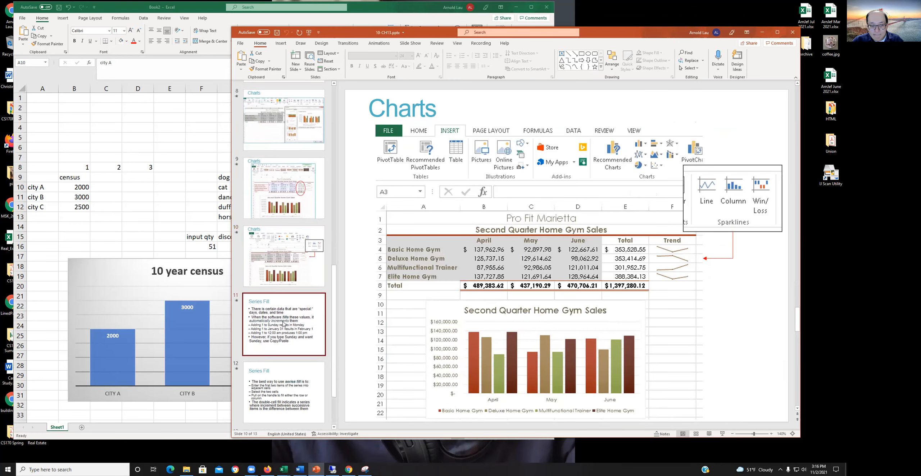
{"action": "scroll", "coordinate": [374, 305], "scroll_direction": "down", "scroll_amount": 2}
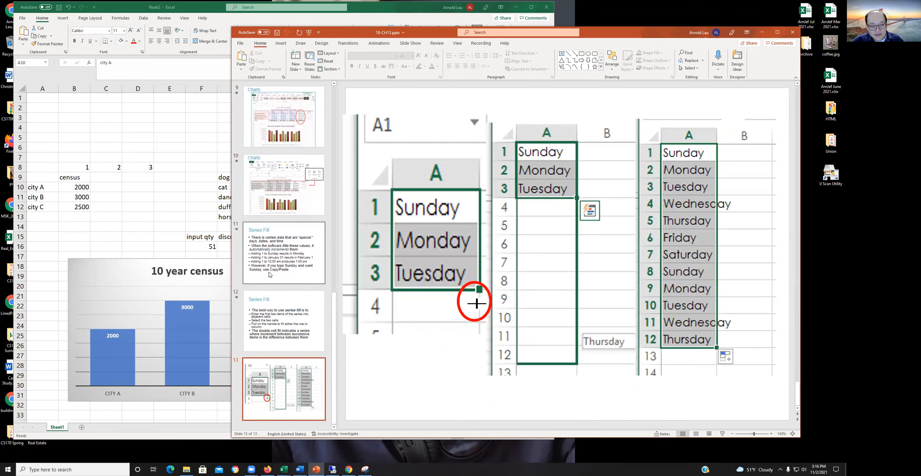
{"action": "left_click", "coordinate": [290, 245]}
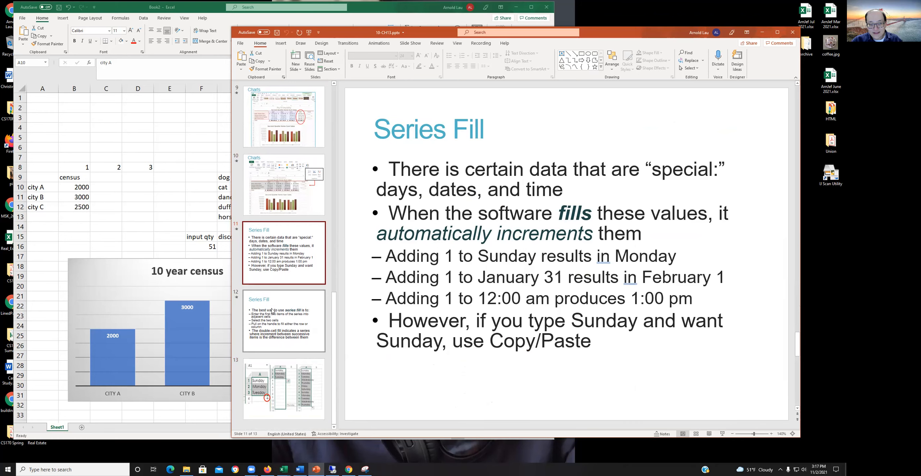
{"action": "left_click", "coordinate": [285, 321]}
{"action": "left_click", "coordinate": [277, 269]}
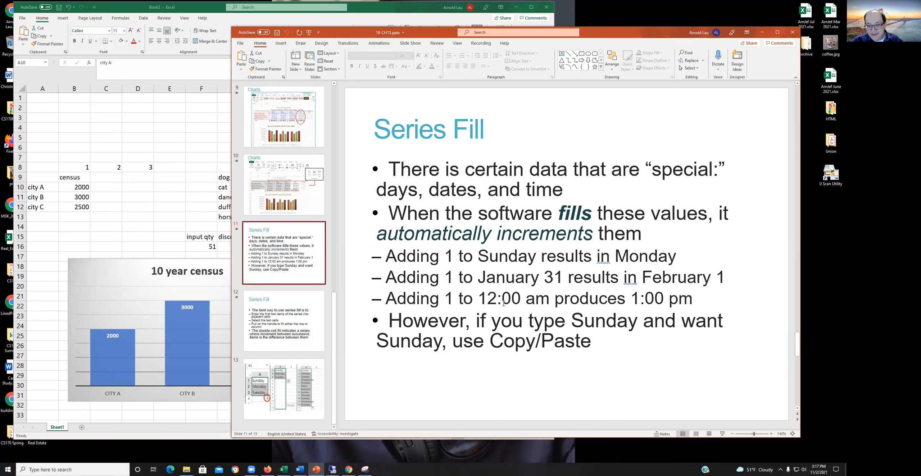
{"action": "left_click", "coordinate": [299, 323]}
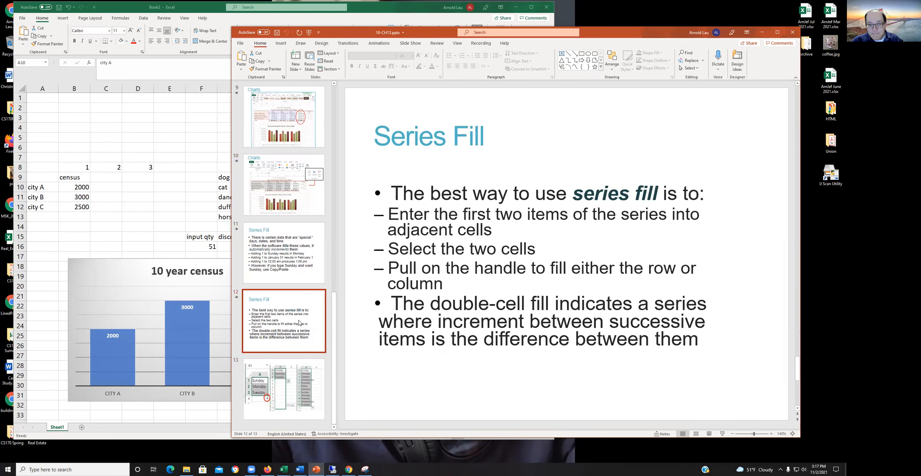
{"action": "scroll", "coordinate": [453, 235], "scroll_direction": "down", "scroll_amount": 1}
{"action": "scroll", "coordinate": [453, 234], "scroll_direction": "up", "scroll_amount": 1}
{"action": "left_click", "coordinate": [291, 382]}
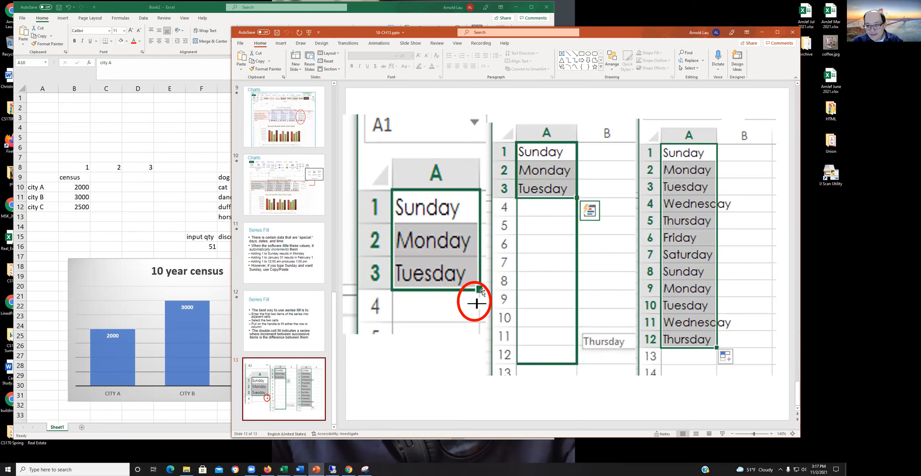
Step: Switch to the Excel workbook and enter Sunday, Monday and Tuesday in cells G36 to G38 below the chart
{"action": "left_click", "coordinate": [216, 146]}
{"action": "scroll", "coordinate": [325, 202], "scroll_direction": "down", "scroll_amount": 8}
{"action": "scroll", "coordinate": [327, 194], "scroll_direction": "down", "scroll_amount": 1}
{"action": "left_click", "coordinate": [229, 175]}
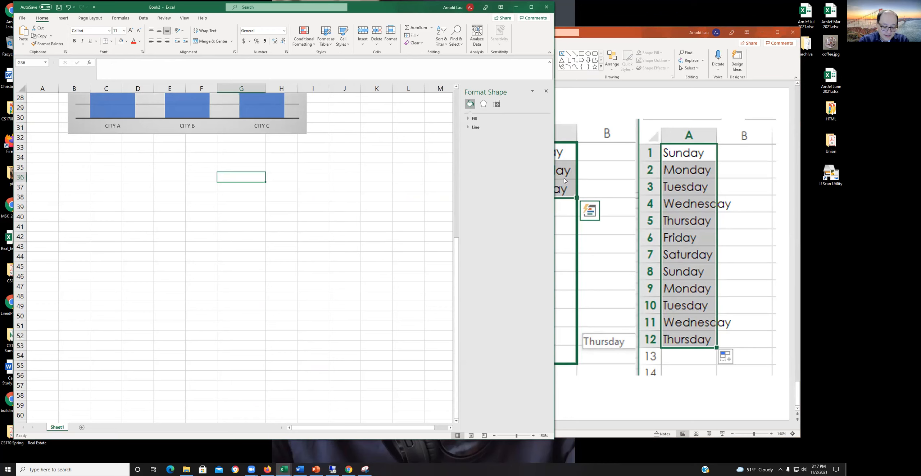
{"action": "type", "text": "Sunday"}
{"action": "key", "text": "Return"}
{"action": "type", "text": "Monday"}
{"action": "key", "text": "Return"}
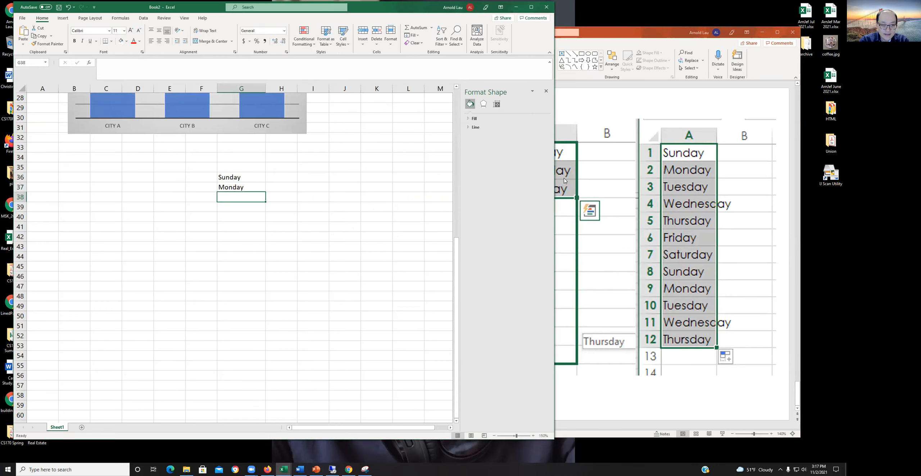
{"action": "type", "text": "Tuesday"}
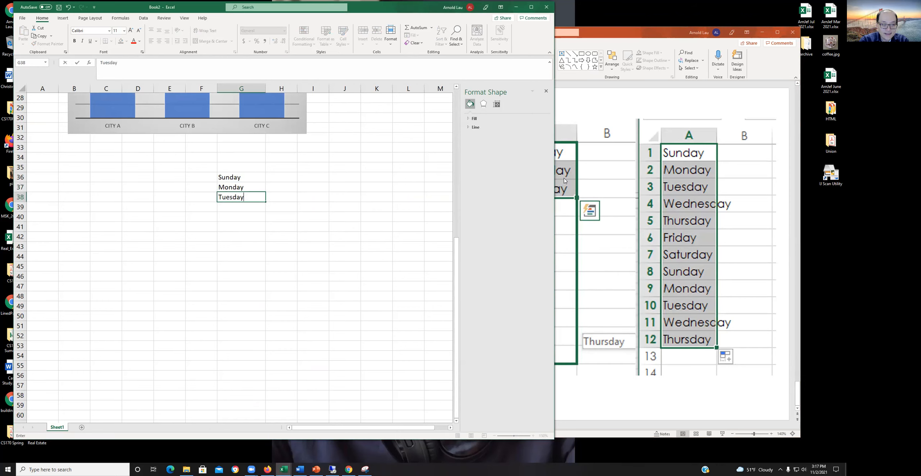
{"action": "key", "text": "Return"}
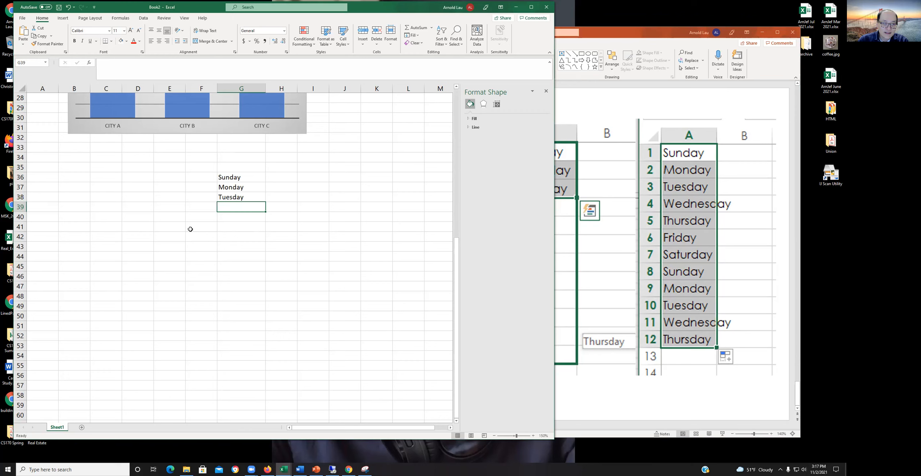
Step: Close the Format Shape pane and extend the weekday series from G36:G38 down to G48 with the fill handle
{"action": "left_click_drag", "start_coordinate": [230, 178], "coordinate": [234, 198]}
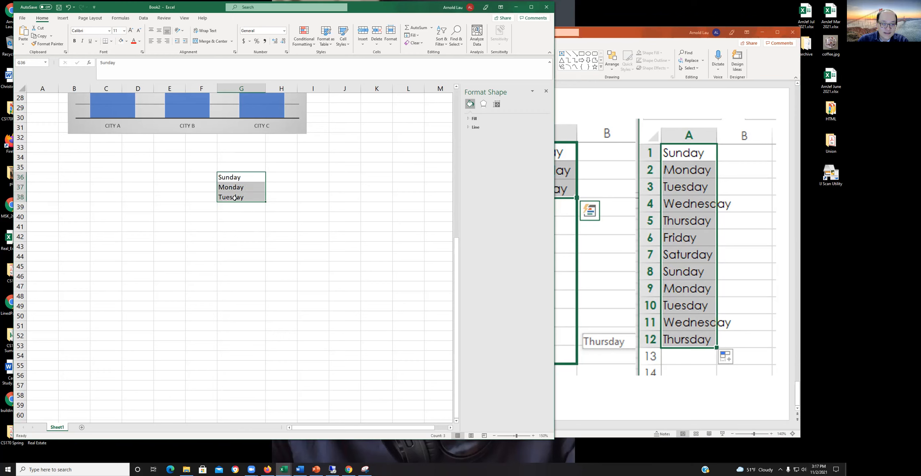
{"action": "left_click", "coordinate": [546, 91]}
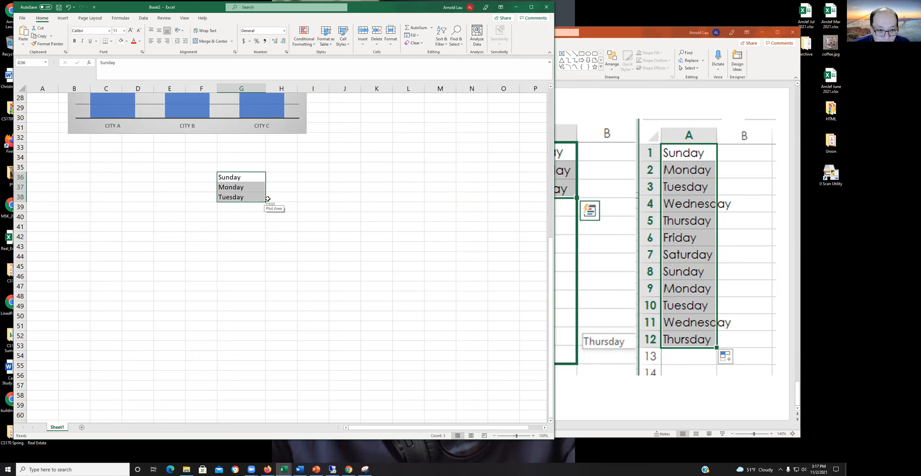
{"action": "left_click_drag", "start_coordinate": [266, 203], "coordinate": [265, 305]}
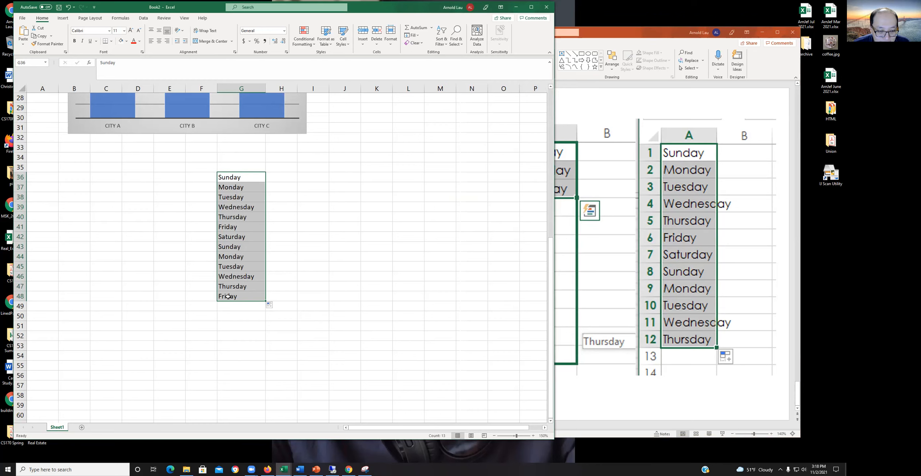
Step: Enter 1, 2 and 3 in cells I36 to I38 and fill the number series down to I47
{"action": "left_click", "coordinate": [310, 236]}
{"action": "left_click", "coordinate": [312, 174]}
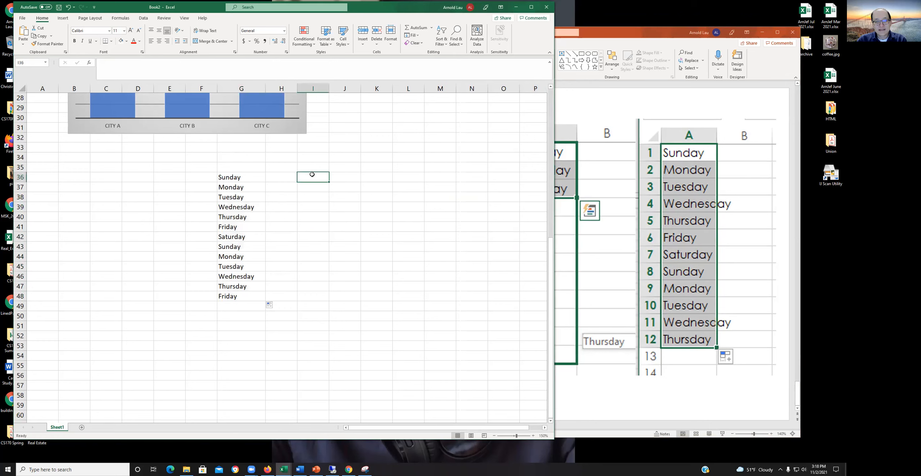
{"action": "type", "text": "1"}
{"action": "key", "text": "Return"}
{"action": "type", "text": "2"}
{"action": "key", "text": "Return"}
{"action": "type", "text": "3"}
{"action": "key", "text": "Return"}
{"action": "left_click_drag", "start_coordinate": [327, 177], "coordinate": [332, 288]}
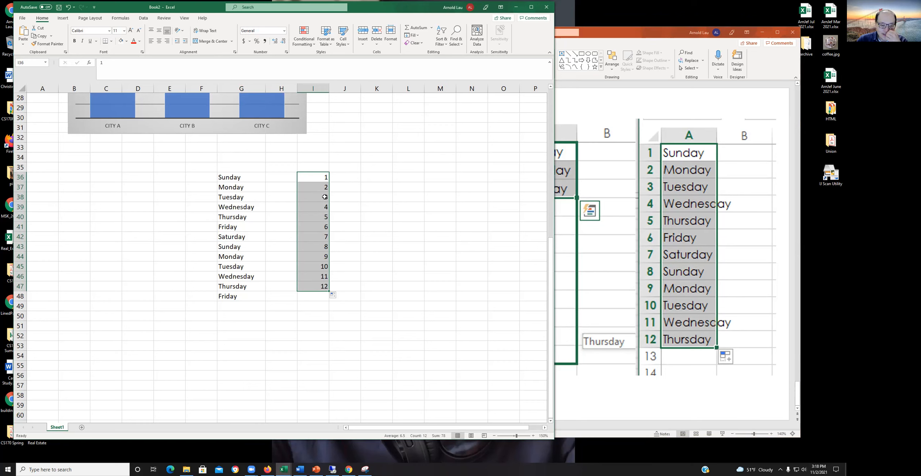
Step: Clear the selection of the number series and move the workbook window slightly inward on the desktop
{"action": "left_click", "coordinate": [422, 243]}
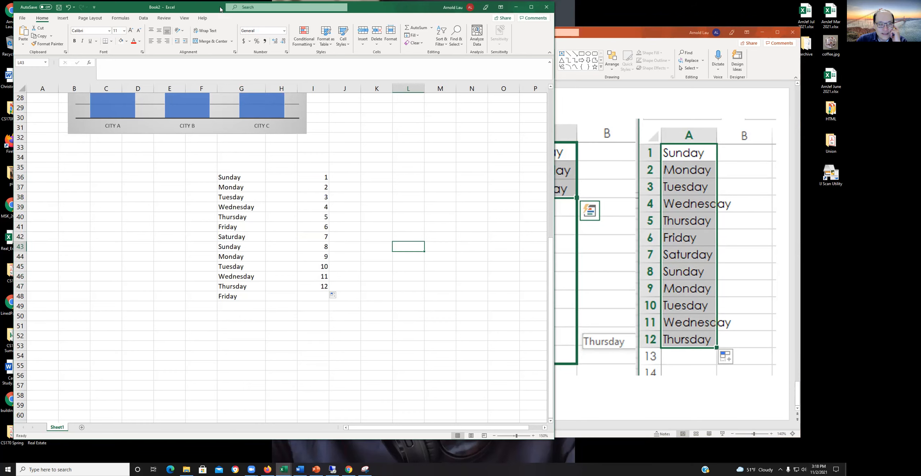
{"action": "left_click_drag", "start_coordinate": [222, 4], "coordinate": [239, 23]}
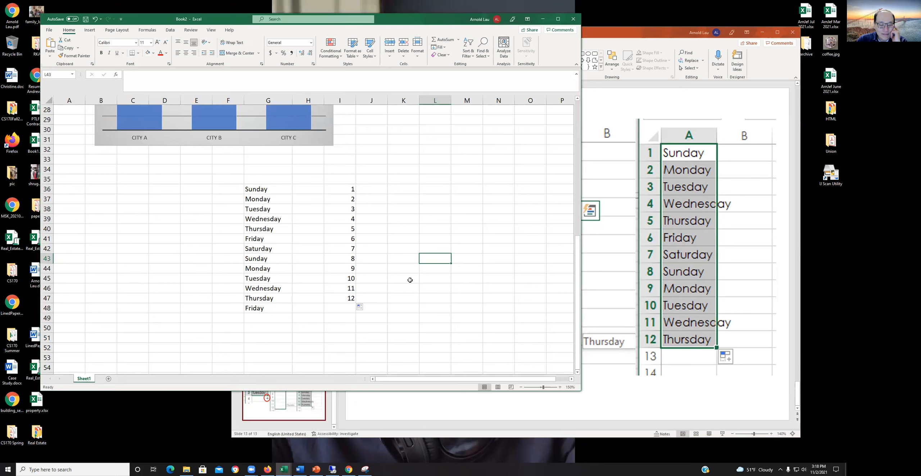
{"action": "left_click", "coordinate": [428, 184]}
Step: Select the numbers in I36:I47, the weekdays in column G and the numbers in I36:I43 to check their status bar summaries
{"action": "left_click_drag", "start_coordinate": [345, 189], "coordinate": [349, 298]}
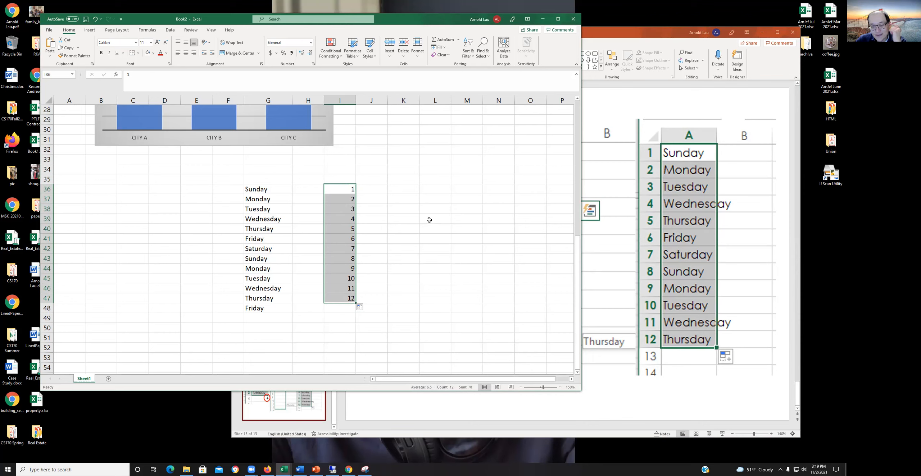
{"action": "left_click", "coordinate": [415, 221]}
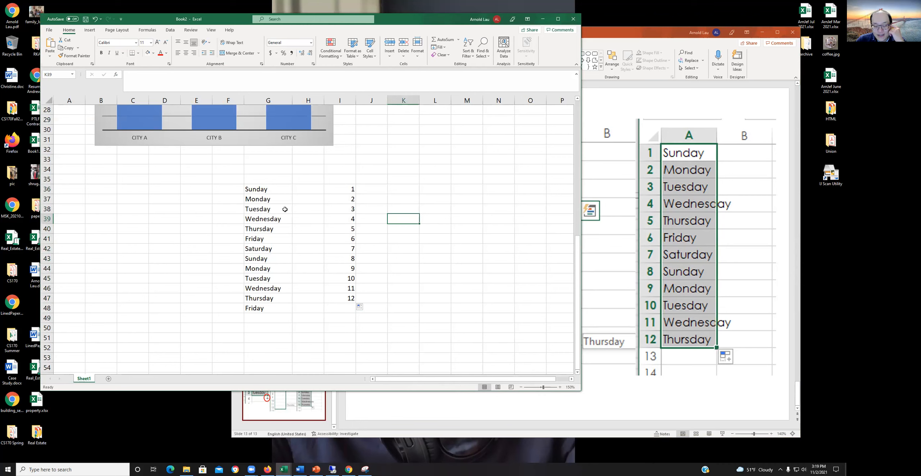
{"action": "left_click_drag", "start_coordinate": [284, 209], "coordinate": [273, 179]}
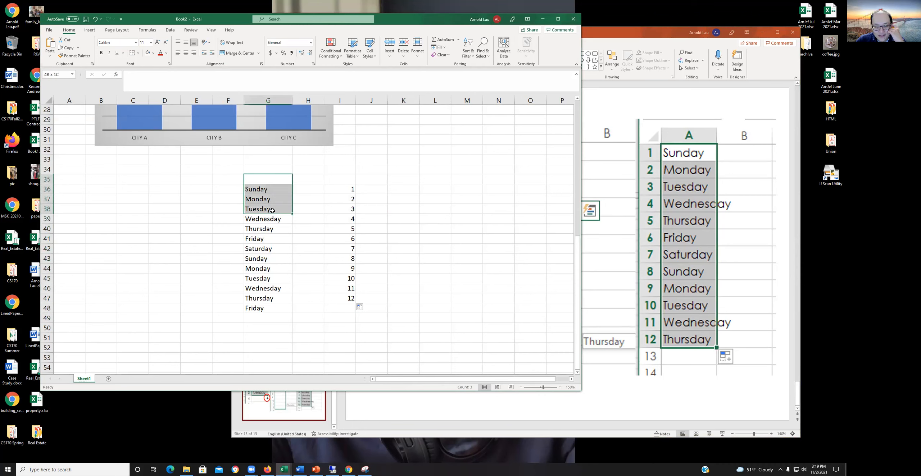
{"action": "left_click", "coordinate": [364, 132]}
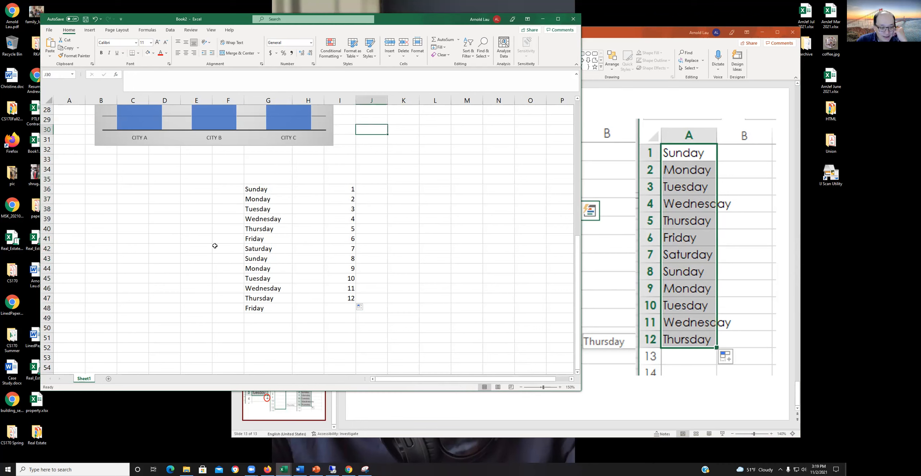
{"action": "left_click_drag", "start_coordinate": [276, 190], "coordinate": [277, 288]}
{"action": "left_click_drag", "start_coordinate": [351, 188], "coordinate": [343, 259]}
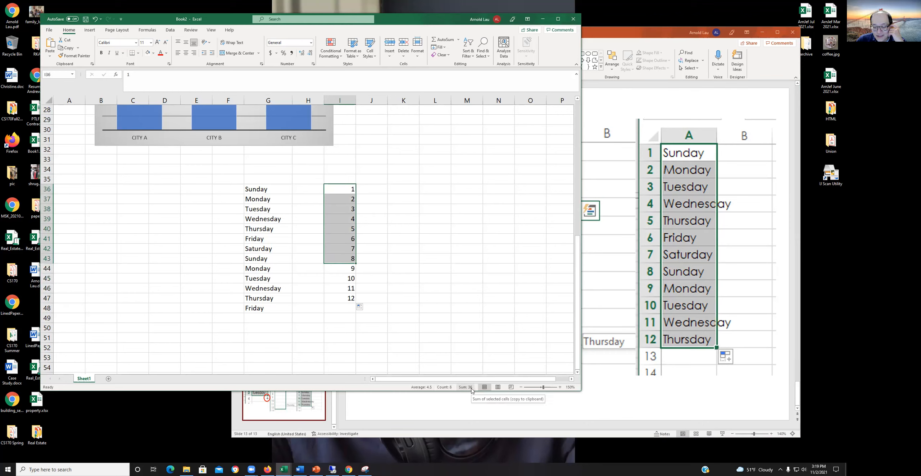
{"action": "mouse_move", "coordinate": [362, 268]}
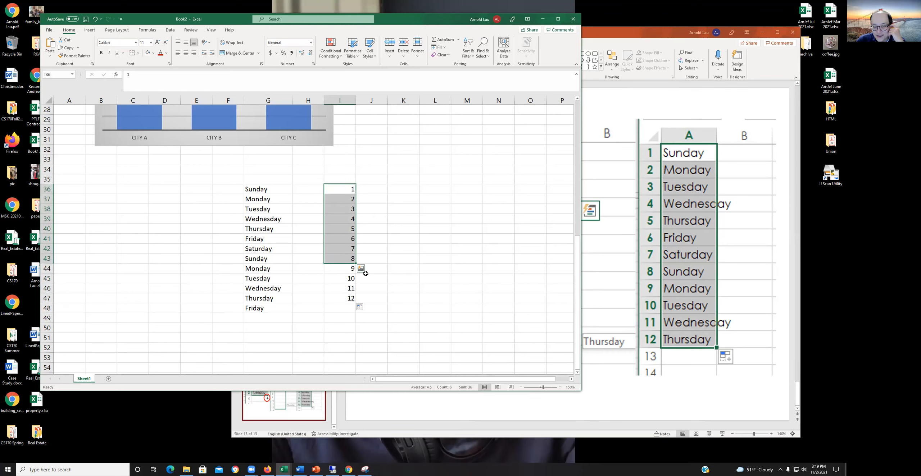
Step: Enter a SUM formula in cell J43 that adds the numbers in I36:I43
{"action": "left_click", "coordinate": [375, 256]}
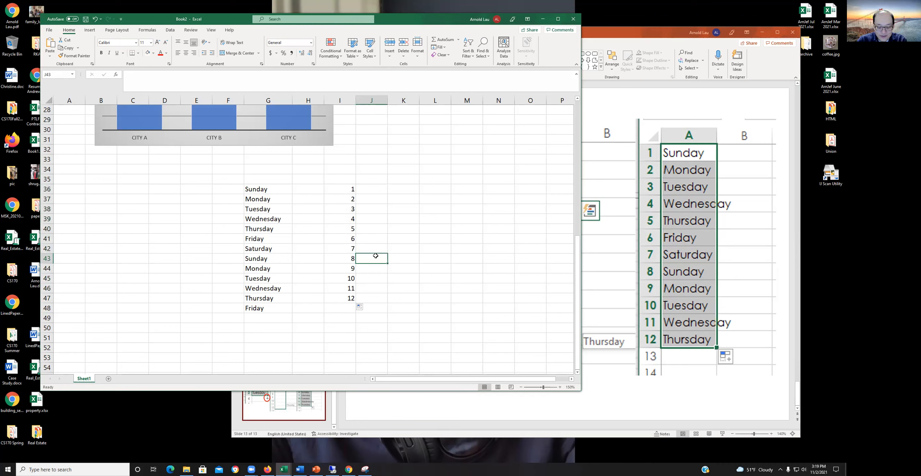
{"action": "type", "text": "=sum"}
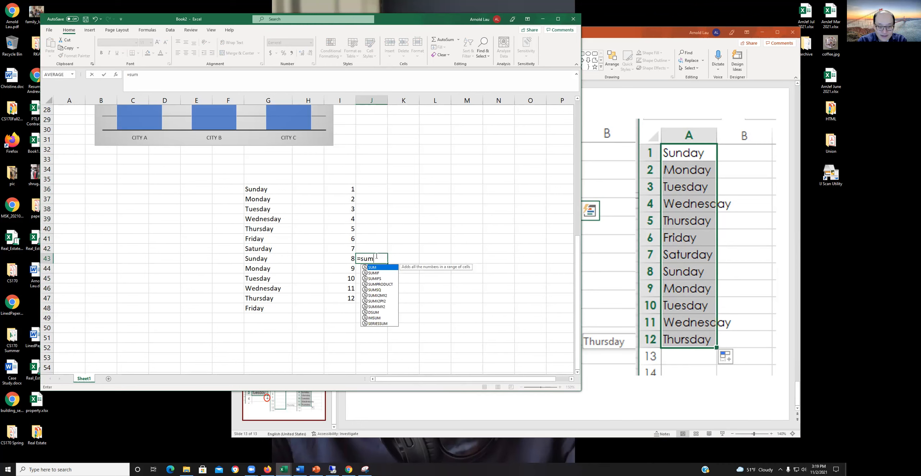
{"action": "key", "text": "Tab"}
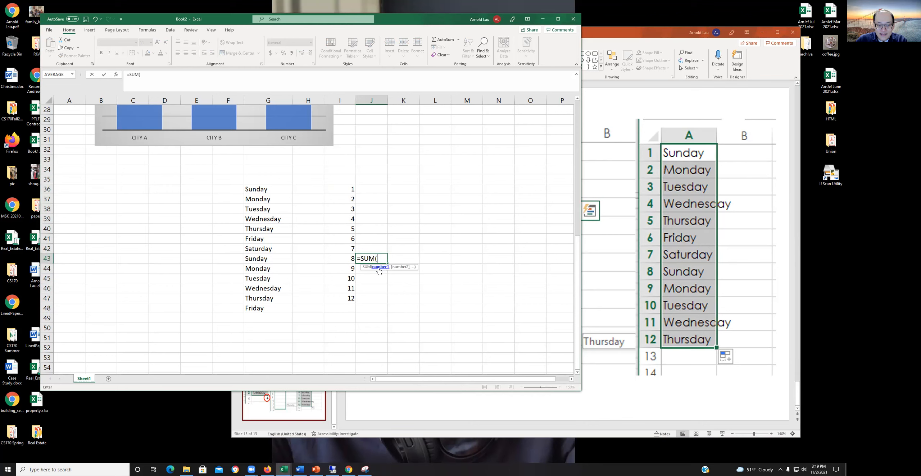
{"action": "left_click_drag", "start_coordinate": [347, 189], "coordinate": [355, 263]}
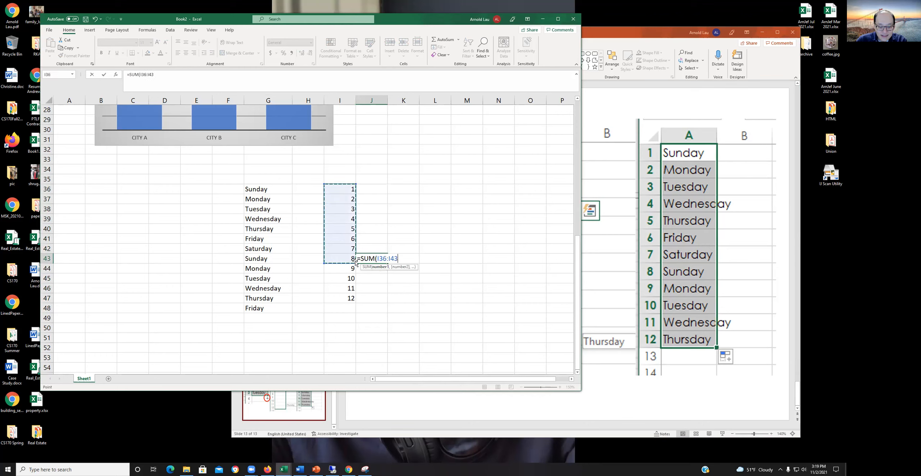
{"action": "key", "text": "Return"}
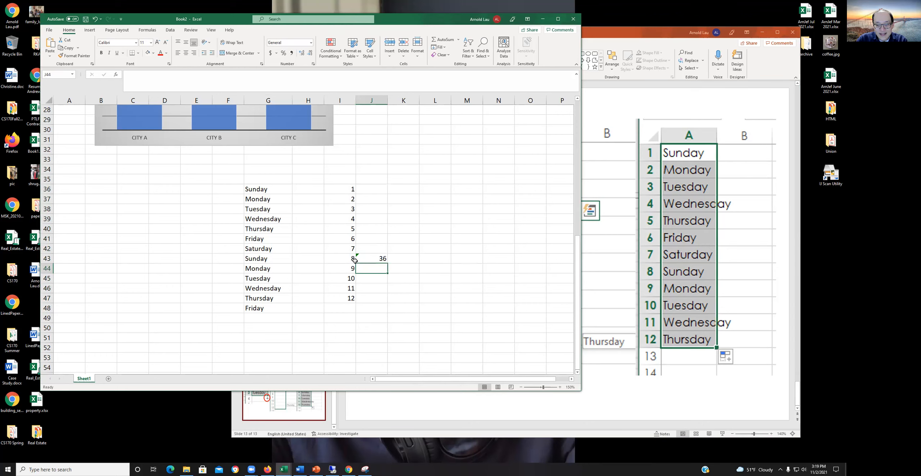
Step: Select I36:I43 to compare its status bar sum with the formula, and clear the contents of J43
{"action": "left_click_drag", "start_coordinate": [347, 190], "coordinate": [348, 261]}
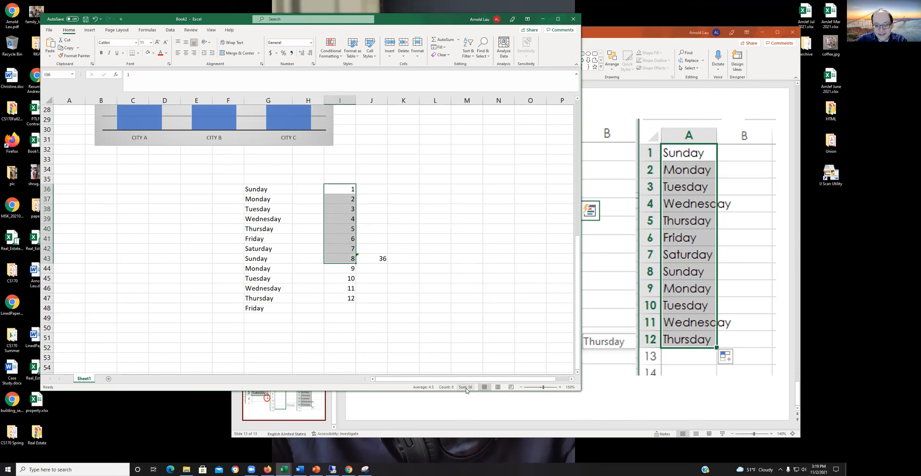
{"action": "right_click", "coordinate": [368, 262]}
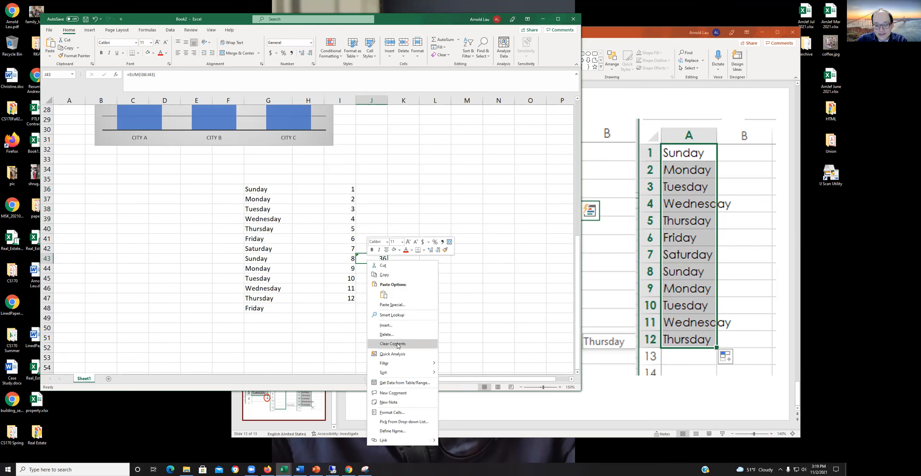
{"action": "left_click", "coordinate": [397, 341]}
{"action": "left_click", "coordinate": [413, 271]}
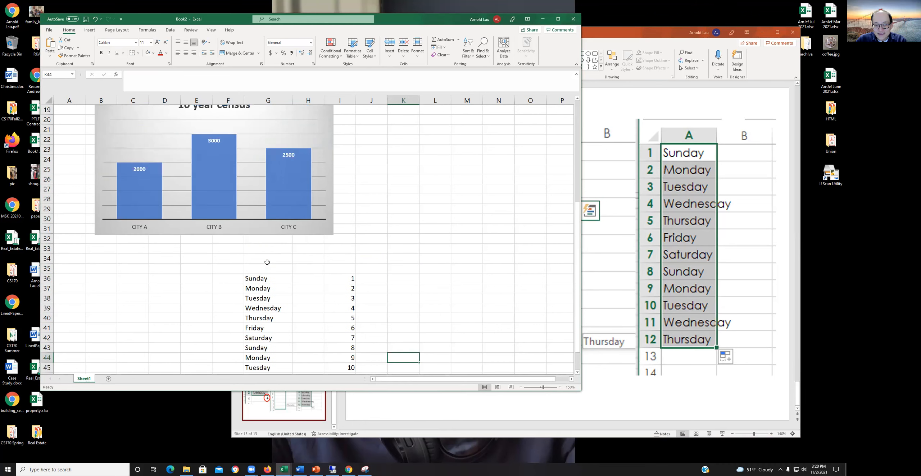
Step: Return to the start of the sheet, move the workbook window lower on the desktop and make it slightly wider
{"action": "scroll", "coordinate": [267, 263], "scroll_direction": "up", "scroll_amount": 8}
{"action": "scroll", "coordinate": [267, 263], "scroll_direction": "up", "scroll_amount": 1}
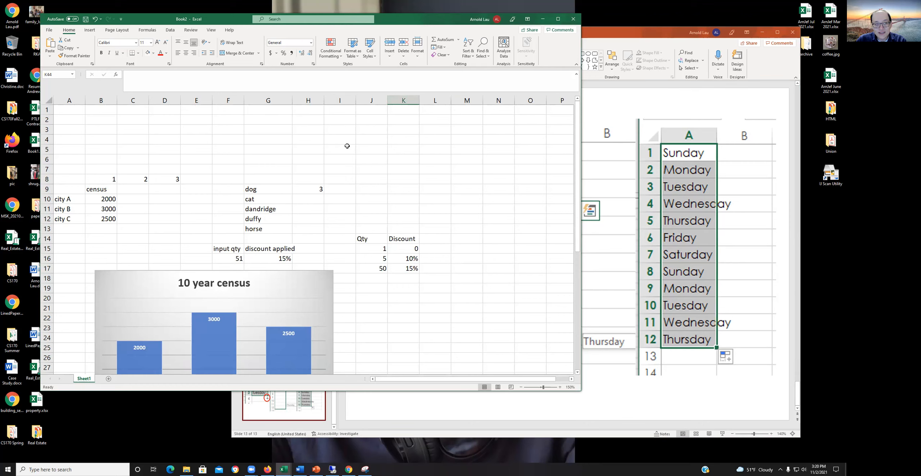
{"action": "left_click", "coordinate": [423, 181]}
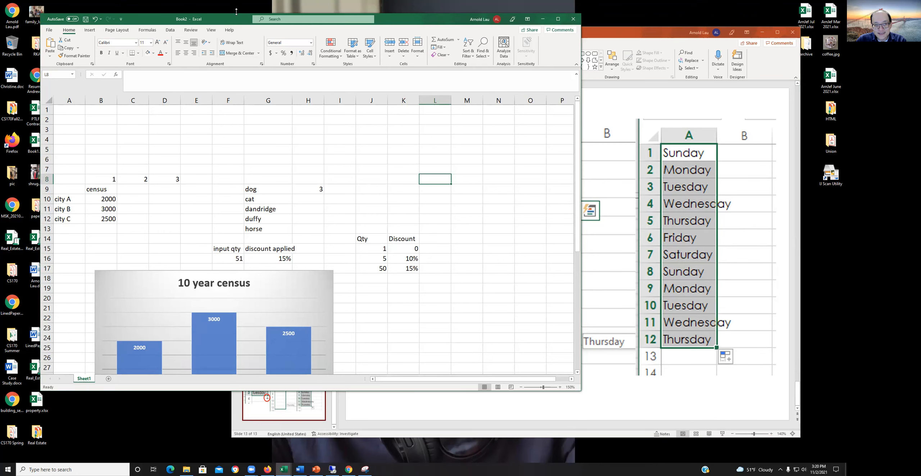
{"action": "left_click_drag", "start_coordinate": [245, 52], "coordinate": [251, 75]}
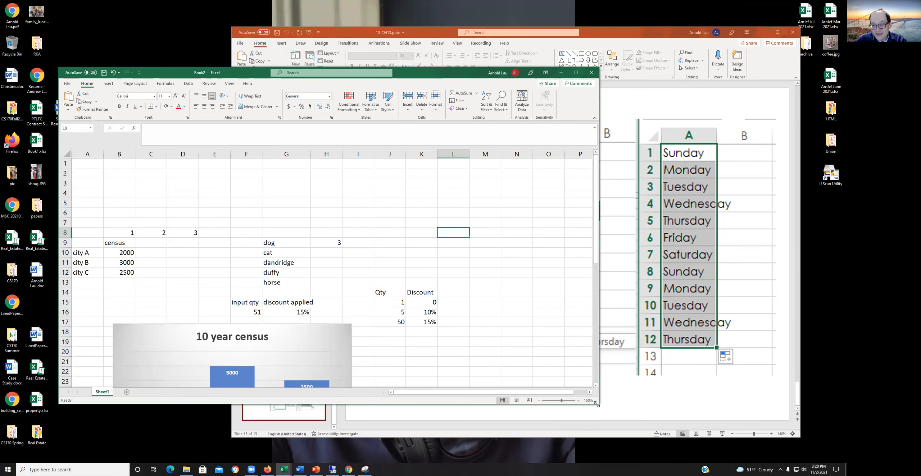
{"action": "left_click_drag", "start_coordinate": [596, 404], "coordinate": [622, 409]}
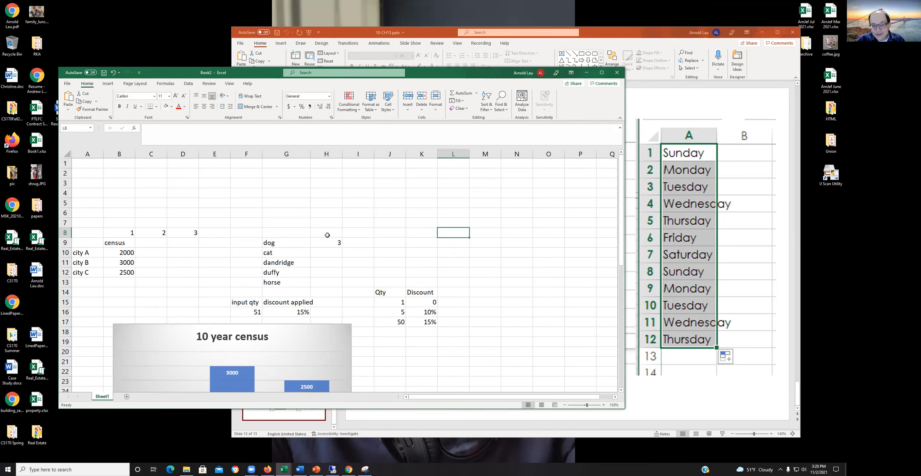
{"action": "left_click", "coordinate": [437, 250]}
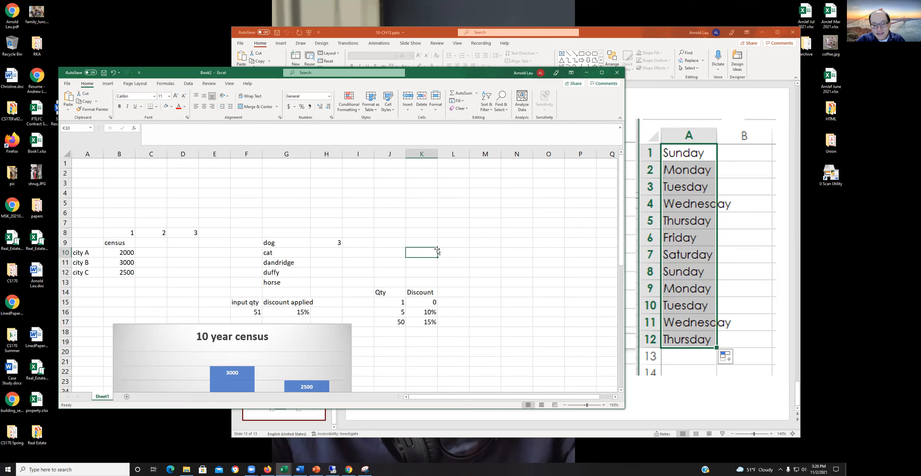
{"action": "scroll", "coordinate": [437, 250], "scroll_direction": "down", "scroll_amount": 9}
{"action": "scroll", "coordinate": [437, 251], "scroll_direction": "up", "scroll_amount": 7}
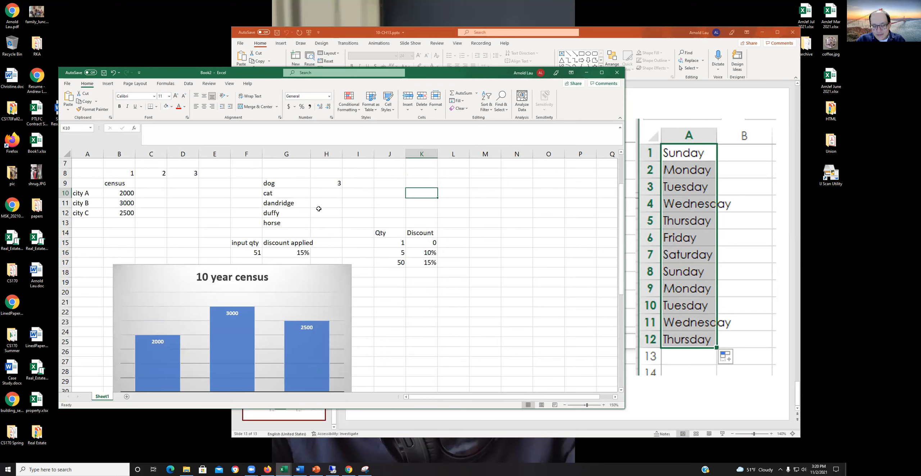
{"action": "left_click", "coordinate": [422, 343]}
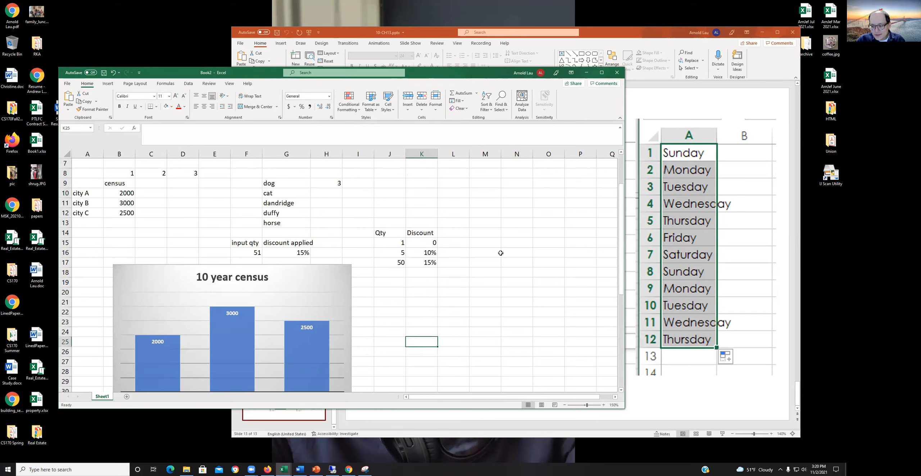